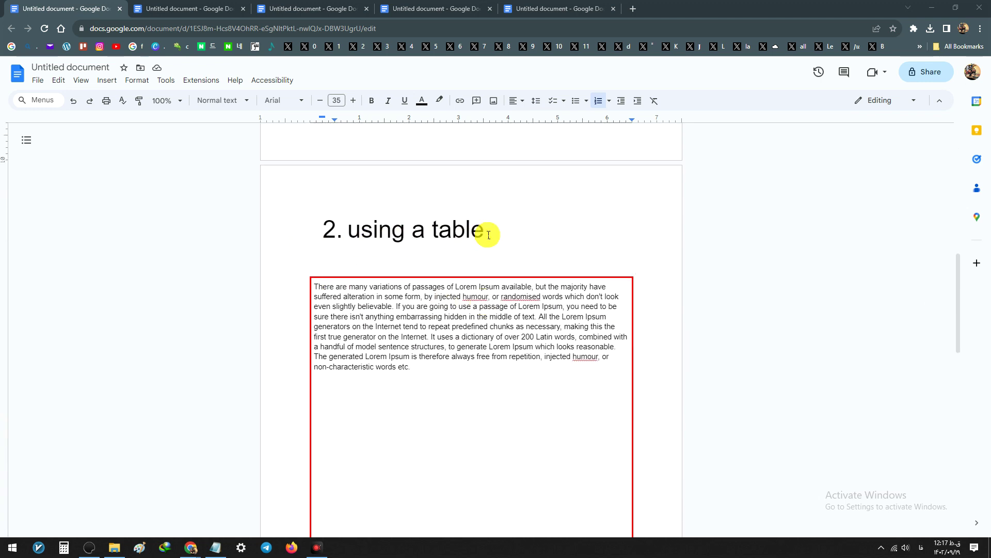
Look through the finished border examples for a drawing, a table, a paragraph and an image
scroll(498, 255, down, 10)
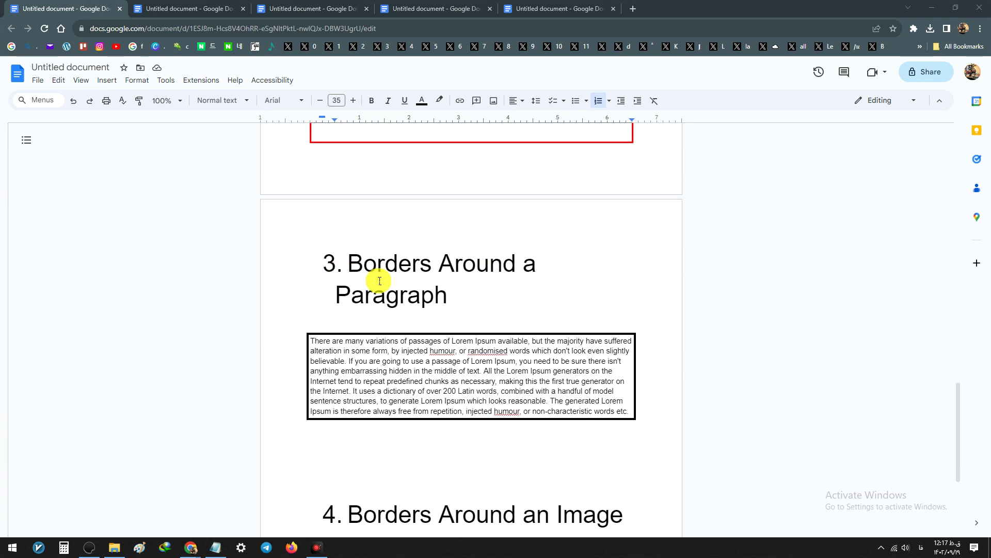
scroll(390, 315, down, 4)
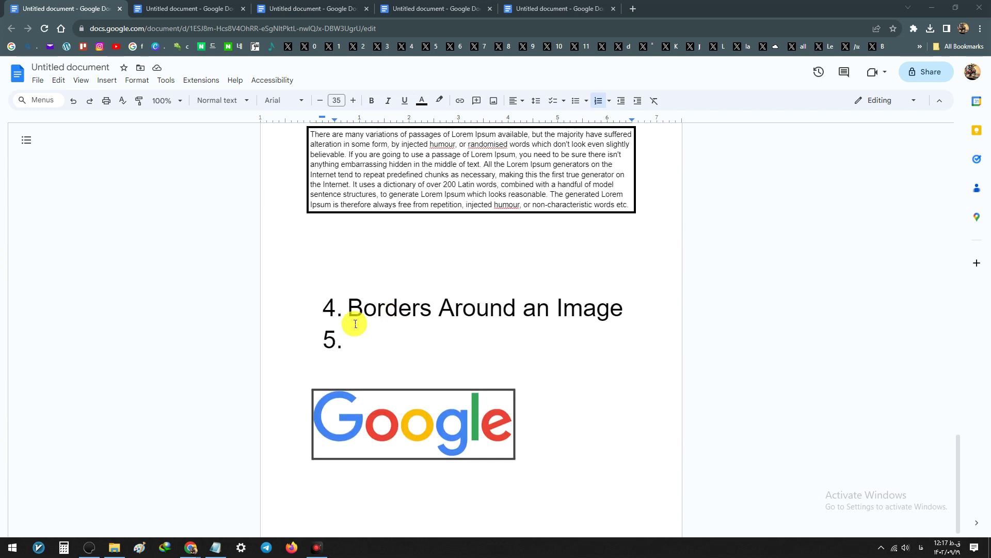
scroll(381, 358, up, 20)
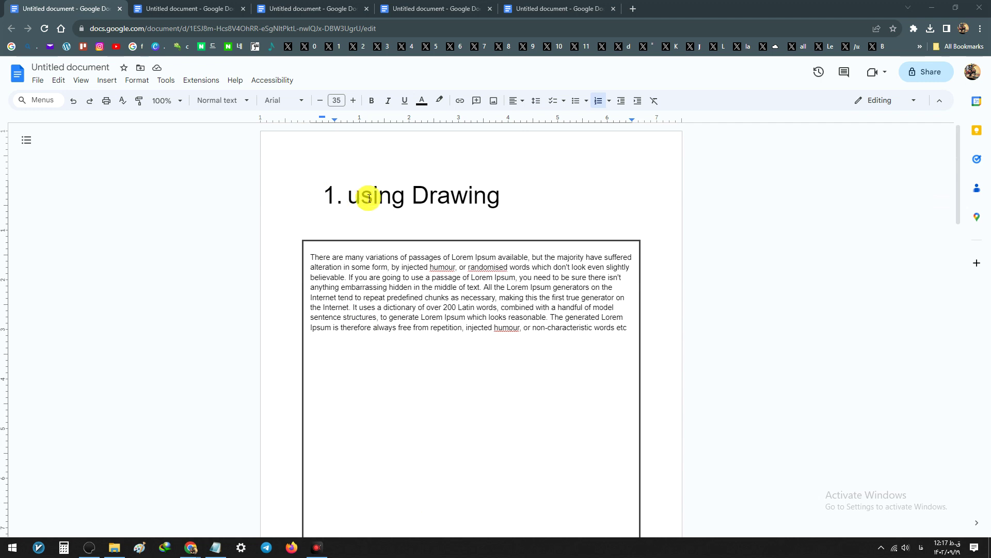
In the "1.Using Drawing" document, start a new drawing and draw a rectangle about 2 in wide and 1.6 in tall
click(185, 9)
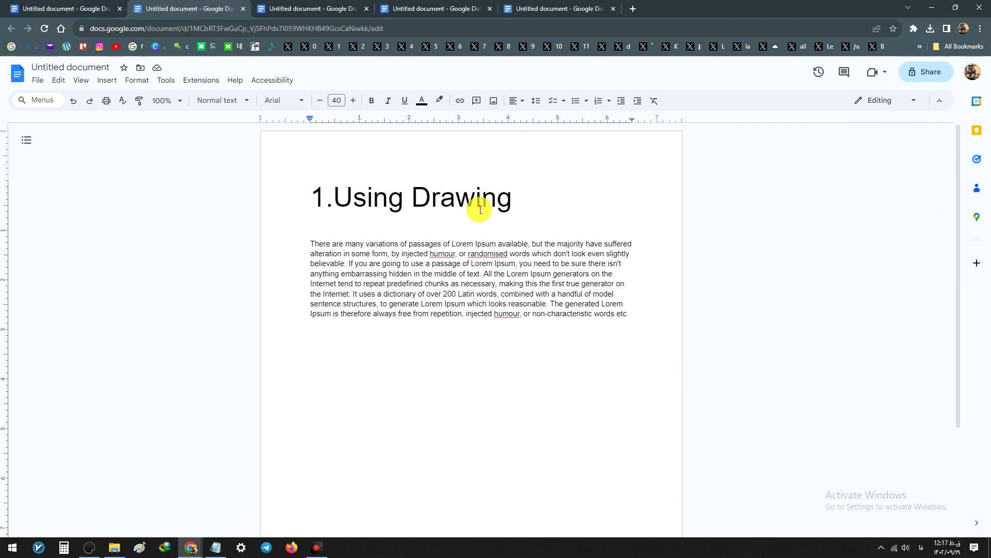
click(106, 83)
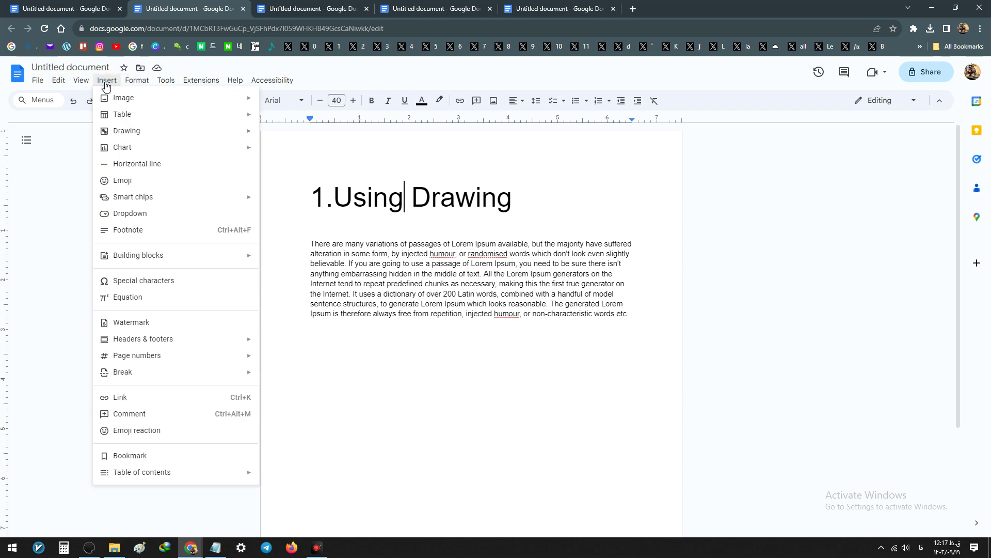
mouse_move(111, 134)
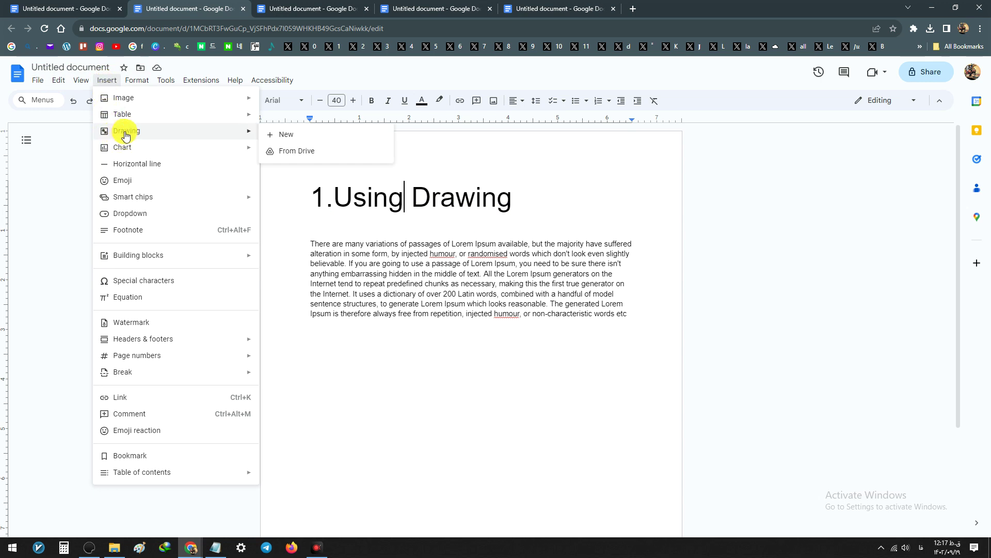
click(301, 140)
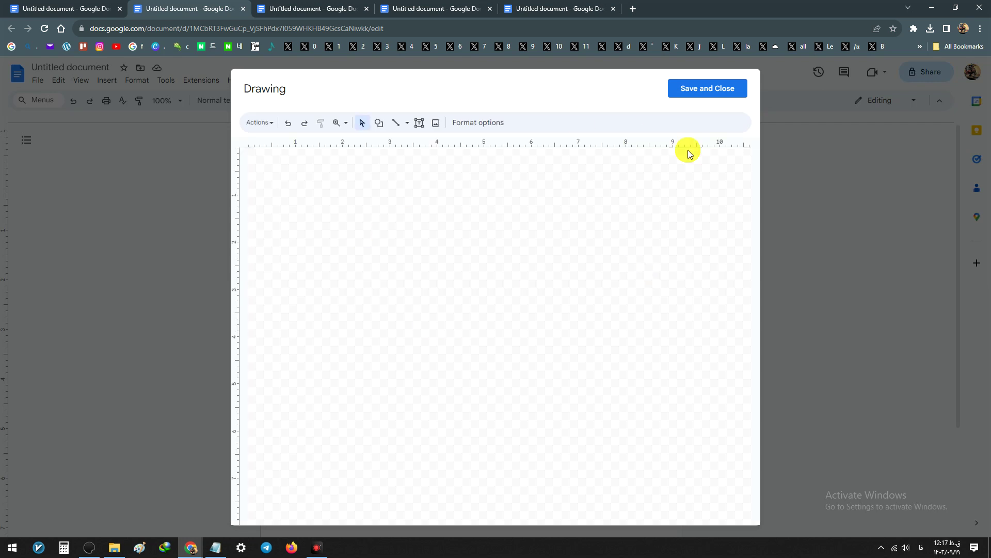
click(382, 130)
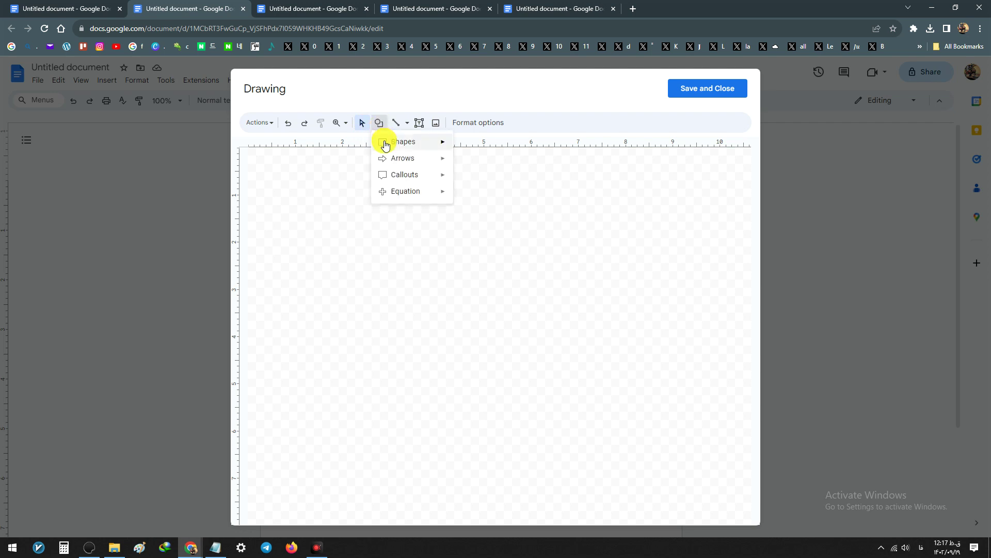
mouse_move(388, 140)
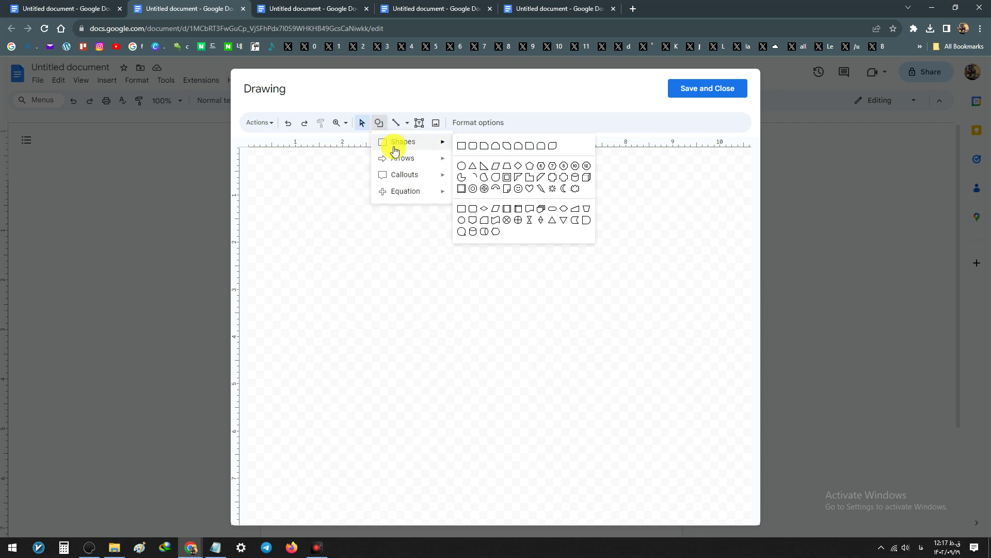
click(462, 147)
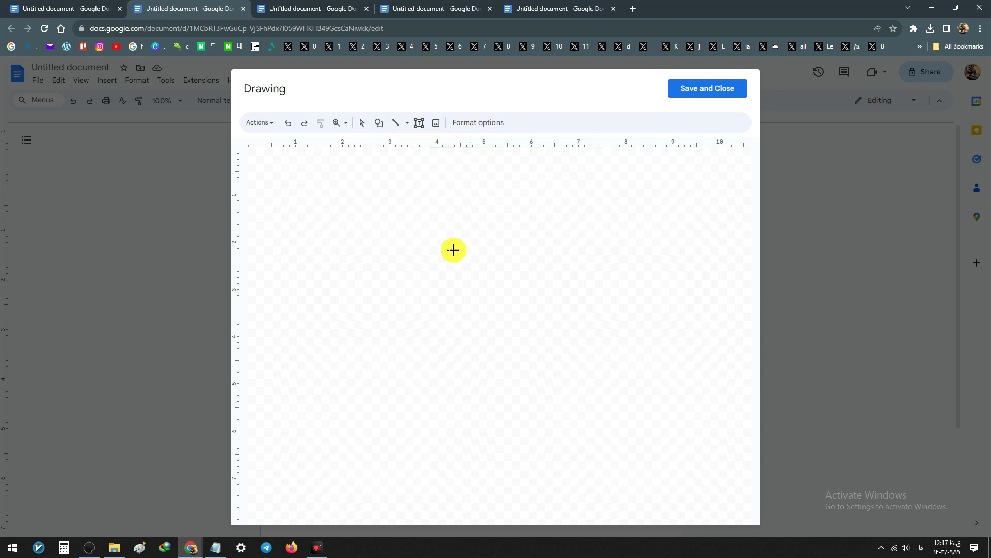
drag(450, 199, 358, 273)
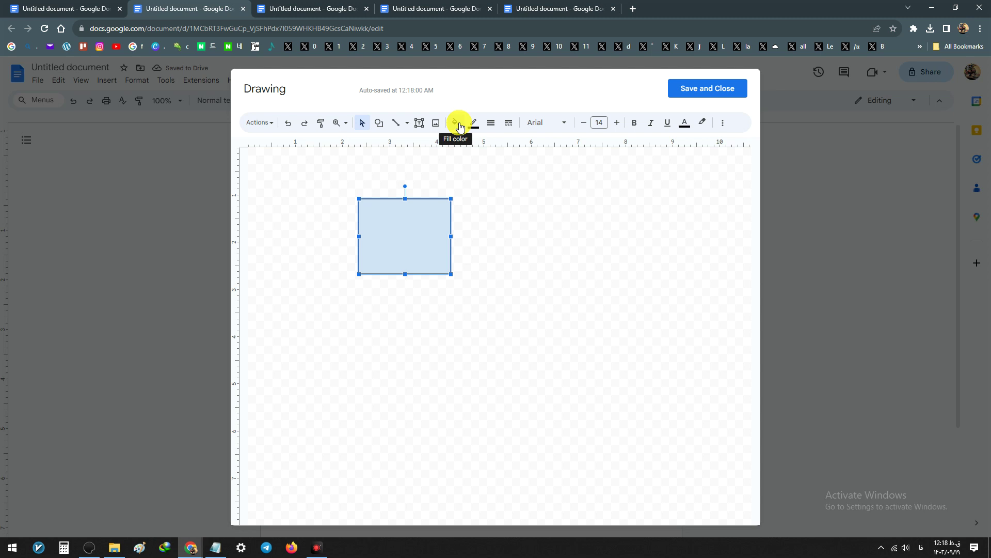
Make the rectangle's fill transparent and save the drawing into the document
click(460, 127)
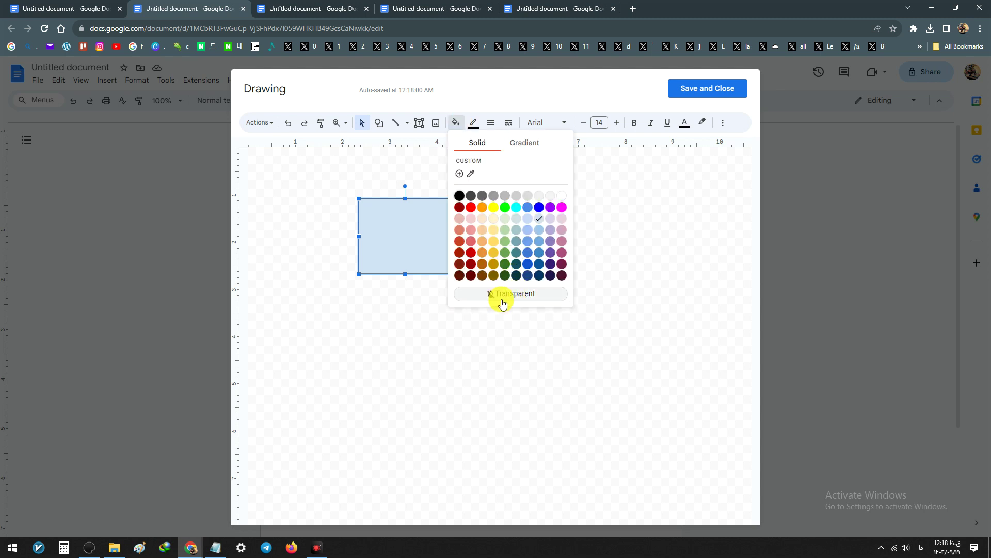
click(518, 296)
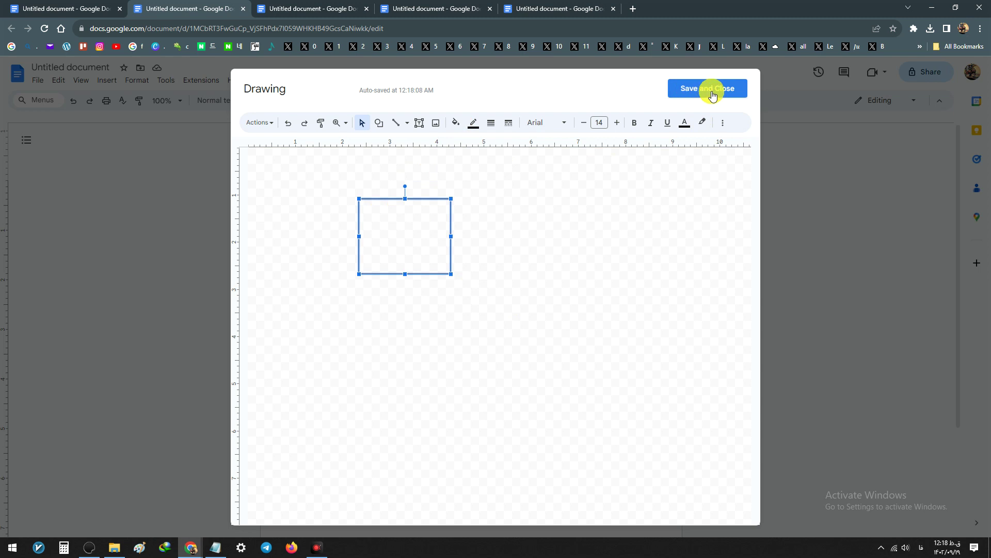
click(712, 92)
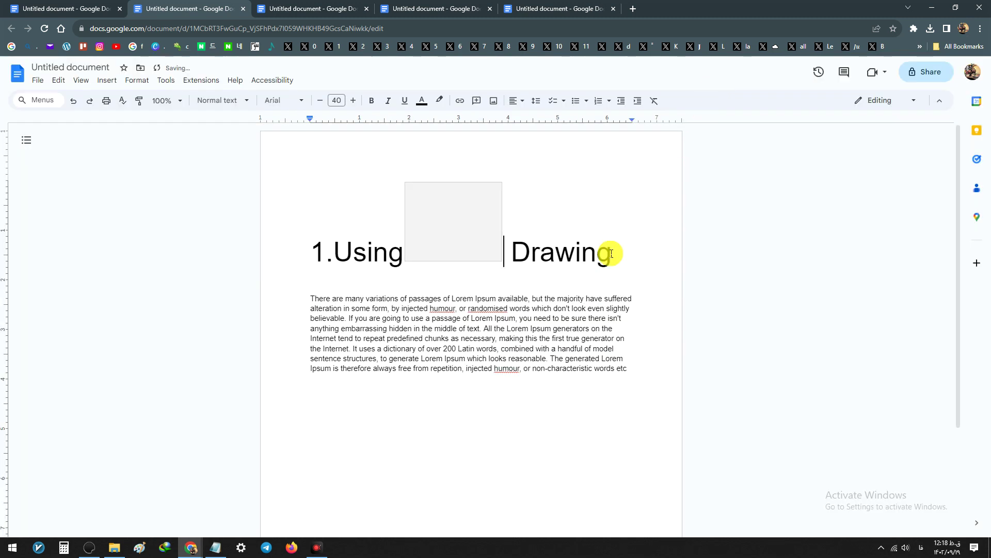
Place the inserted rectangle behind the text and fix its position on the page
click(450, 230)
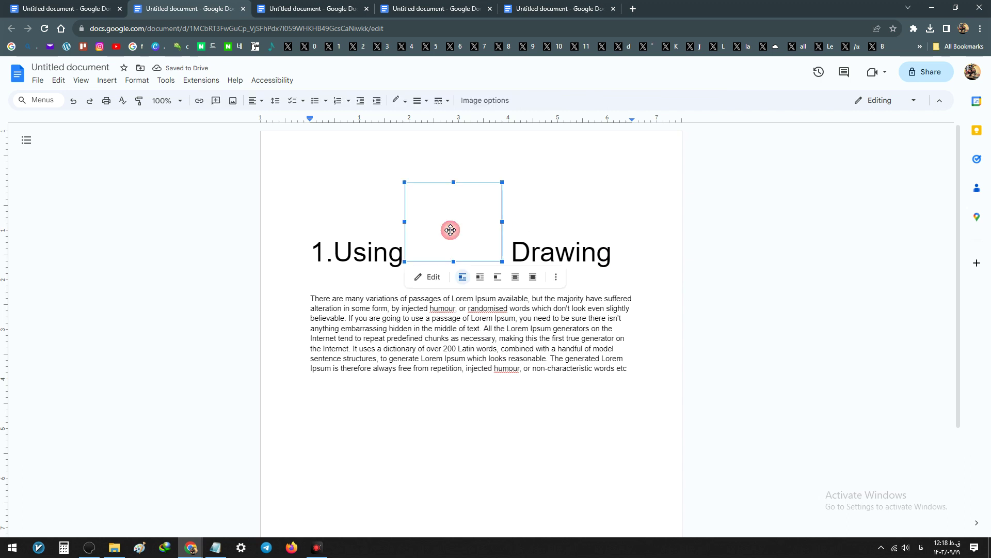
click(515, 277)
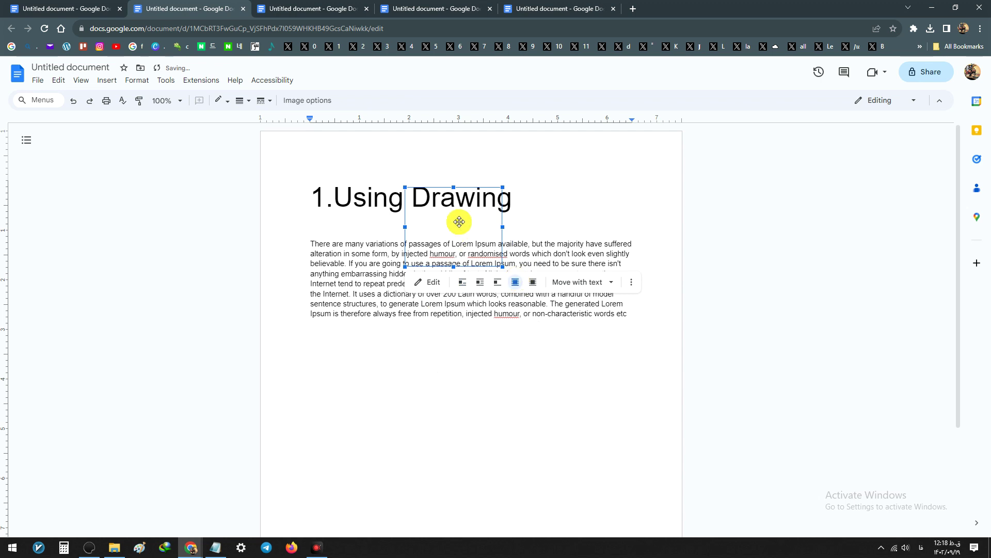
click(464, 239)
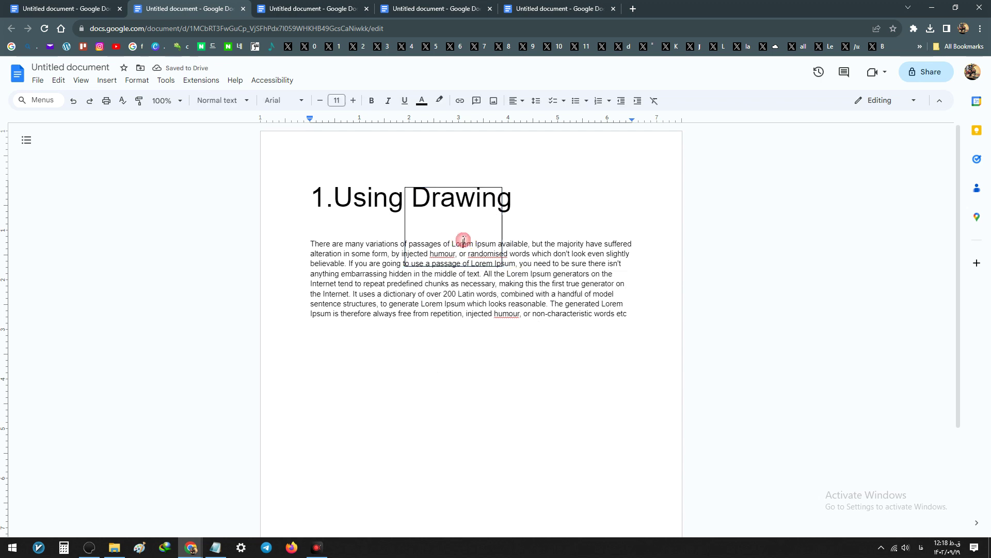
click(472, 233)
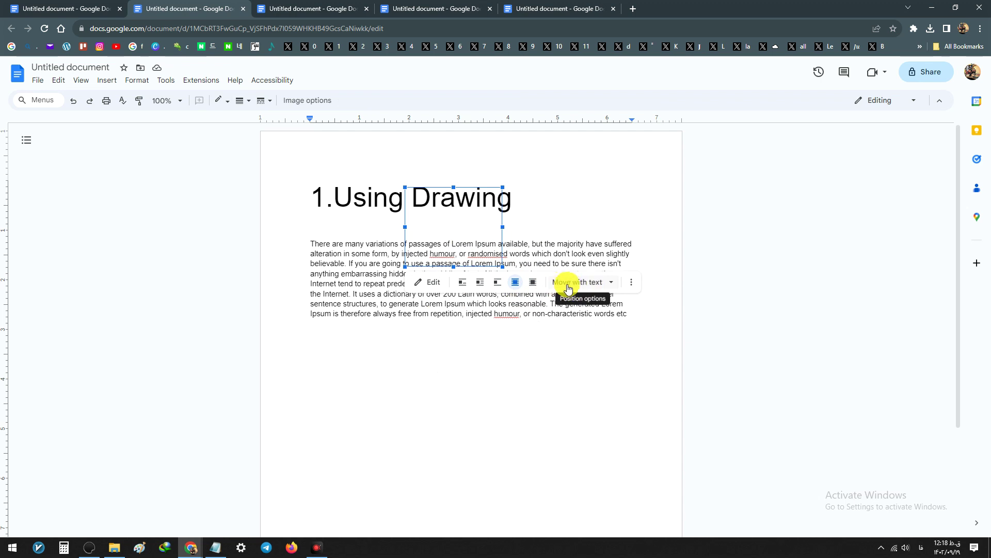
click(596, 283)
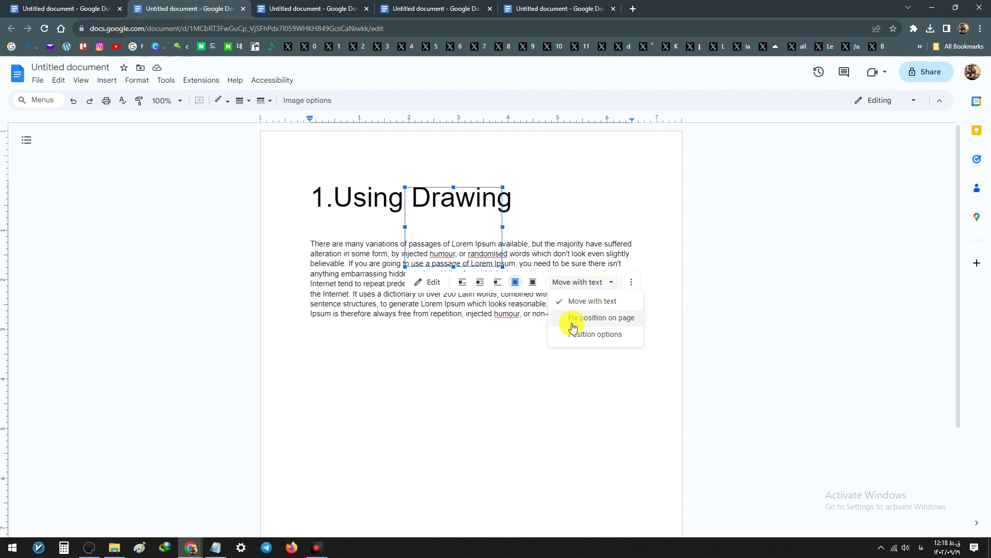
click(623, 321)
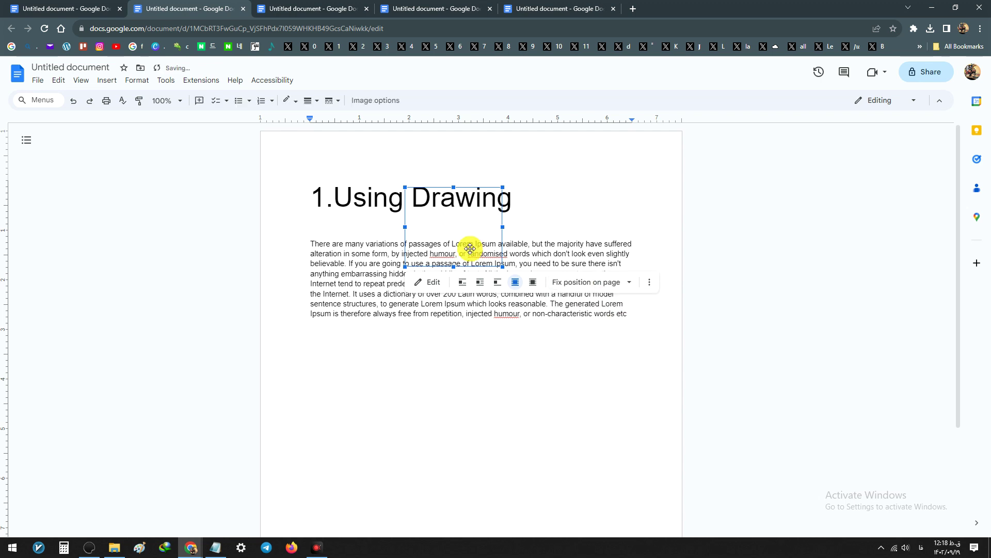
Stretch the rectangle on all four sides to frame the heading, the paragraph and most of the empty page below
drag(467, 244, 471, 262)
click(466, 214)
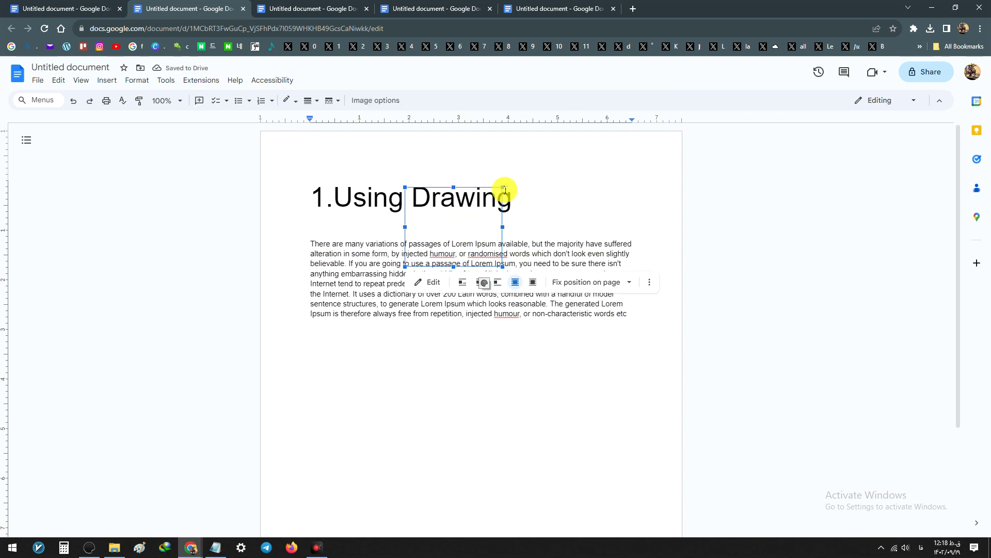
drag(502, 226, 558, 225)
drag(631, 227, 635, 226)
drag(348, 228, 300, 227)
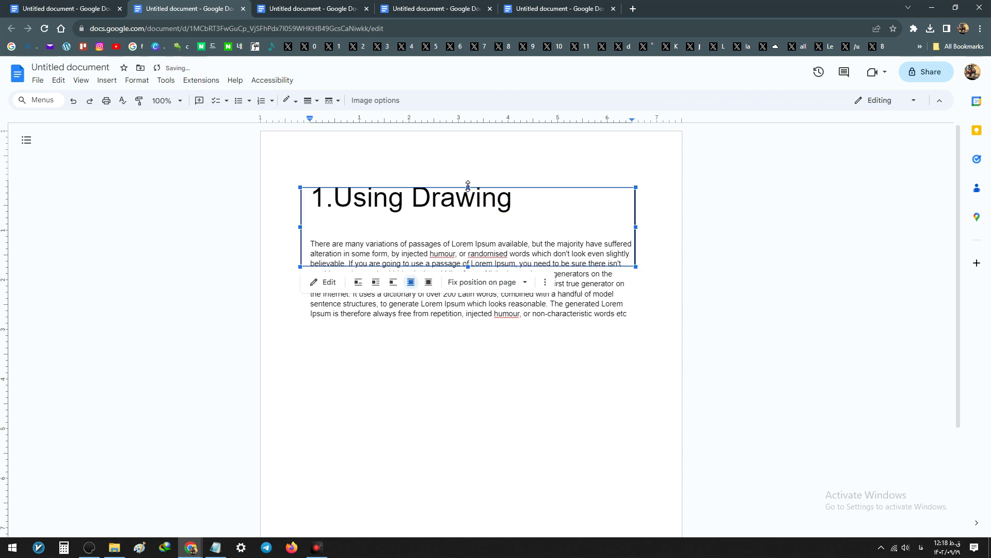
drag(468, 185, 468, 165)
click(461, 263)
drag(466, 265, 460, 515)
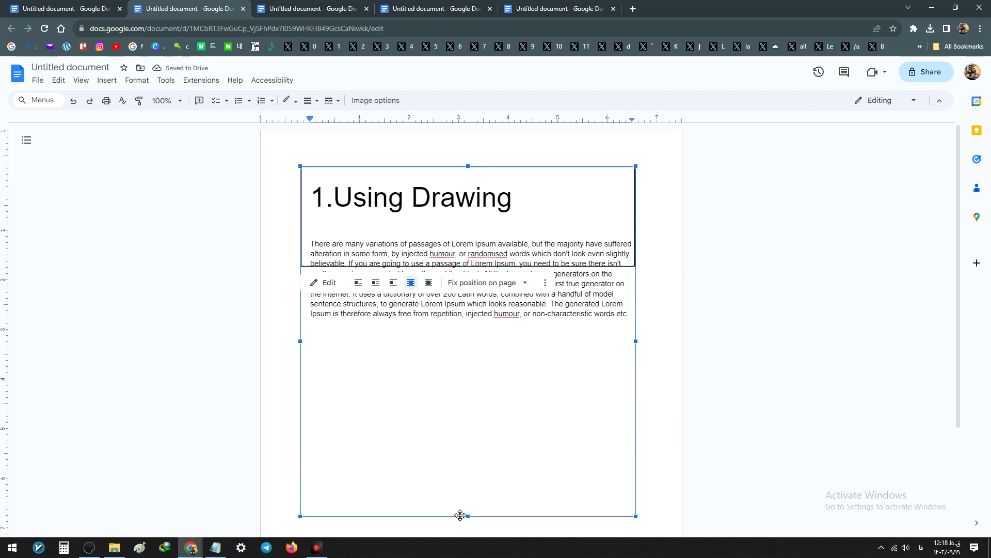
click(576, 201)
click(593, 188)
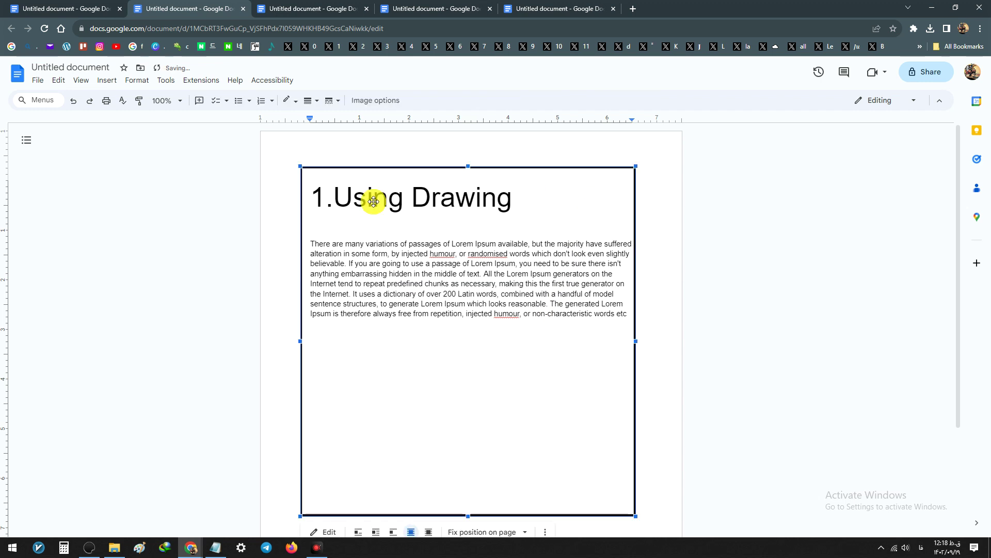
click(292, 106)
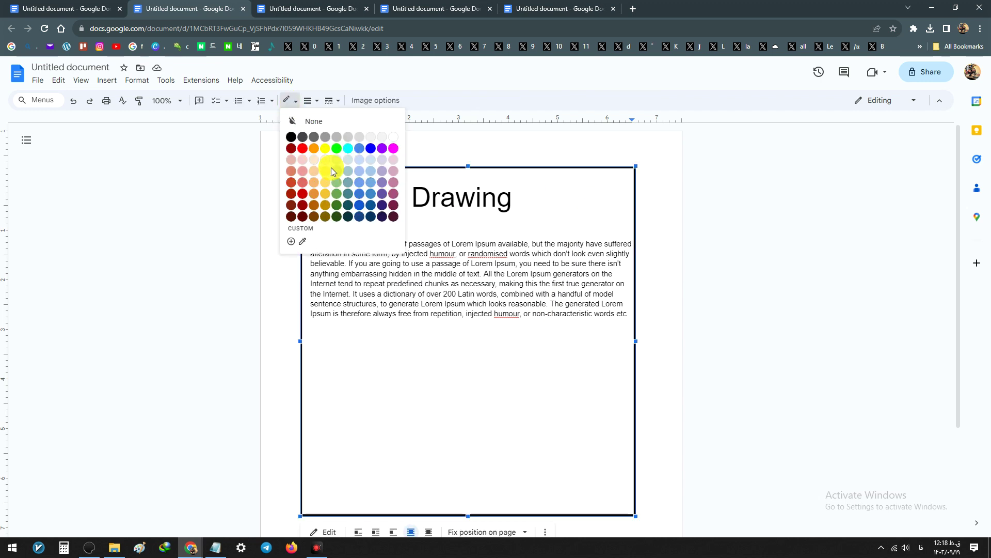
click(533, 382)
click(611, 317)
click(571, 374)
Set the border weight of the rectangle framing the page to 3 pt
click(310, 100)
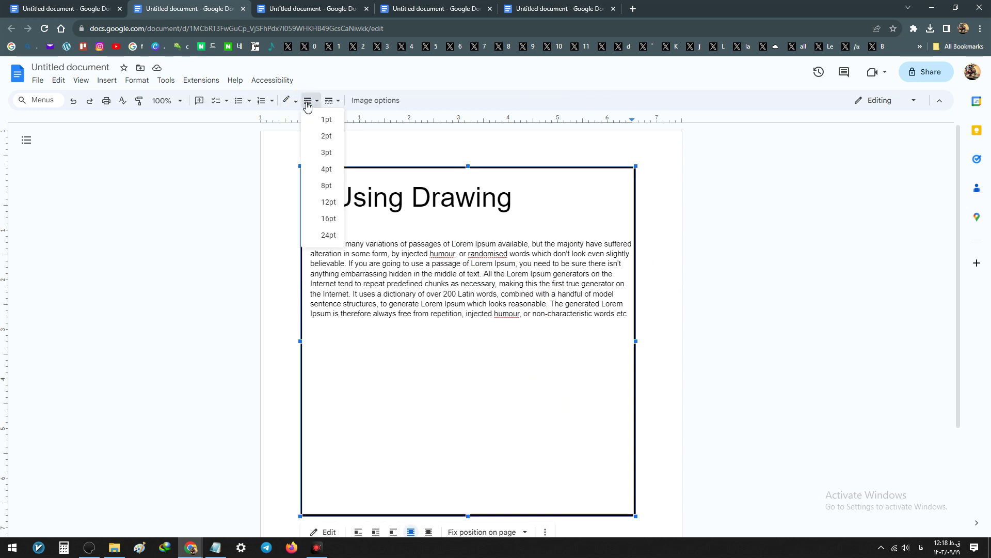
click(314, 155)
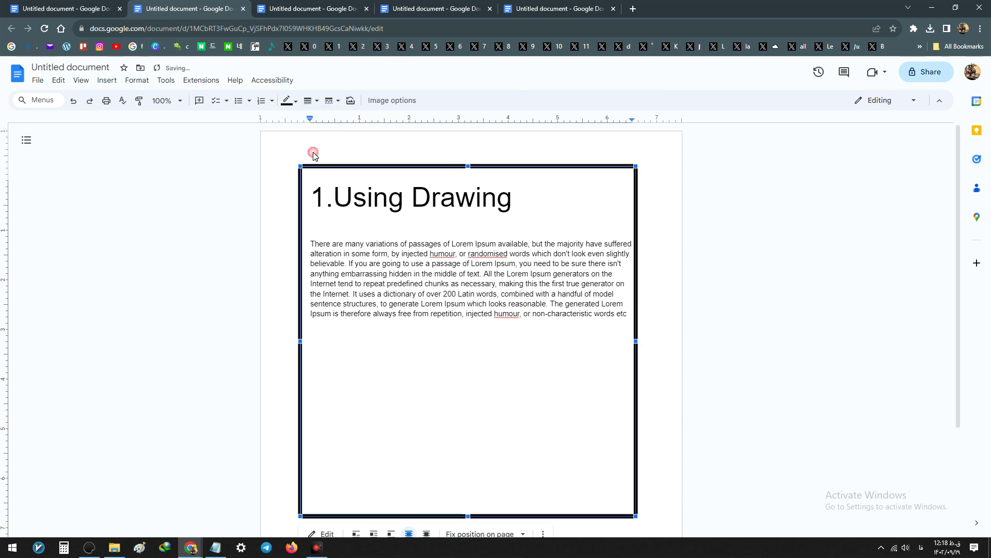
click(667, 174)
scroll(449, 381, down, 3)
scroll(455, 374, up, 2)
click(454, 374)
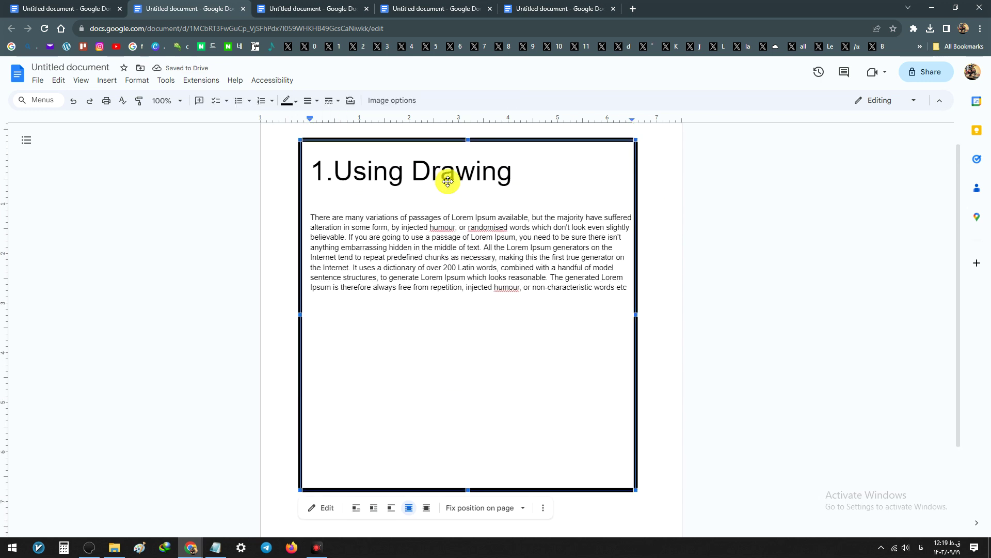
scroll(357, 211, up, 2)
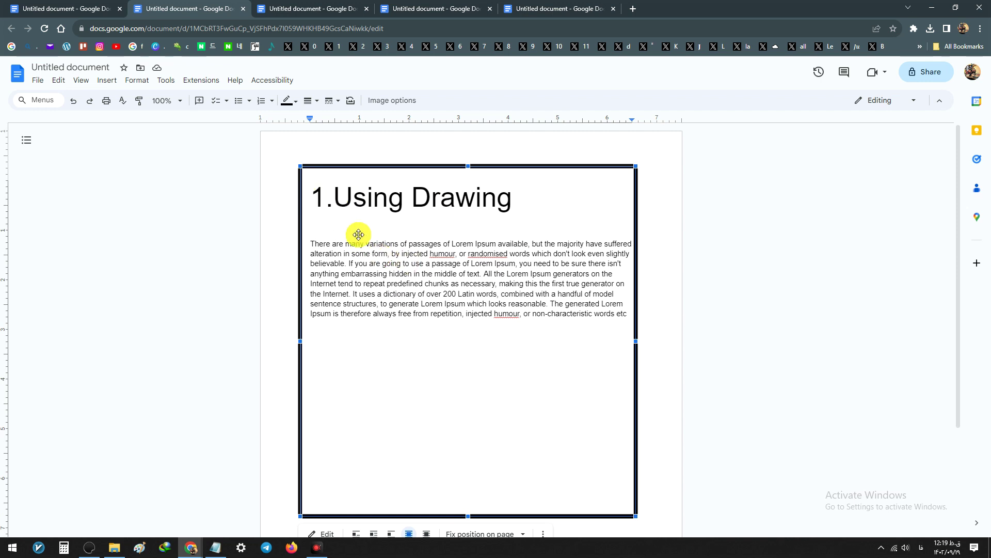
In the "2. using a table" document, undo the existing table and insert a new 1 x 1 table below the heading
click(284, 5)
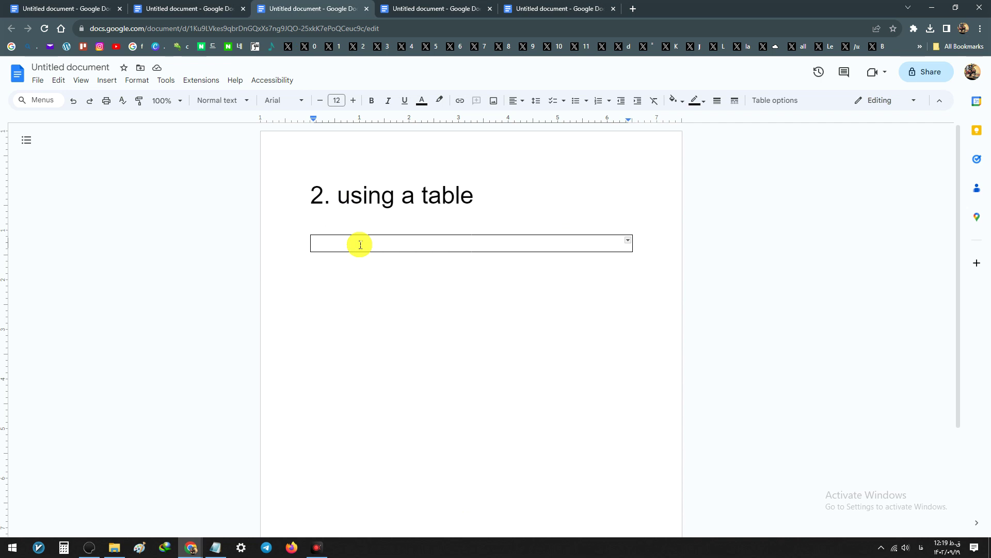
key(ctrl+z)
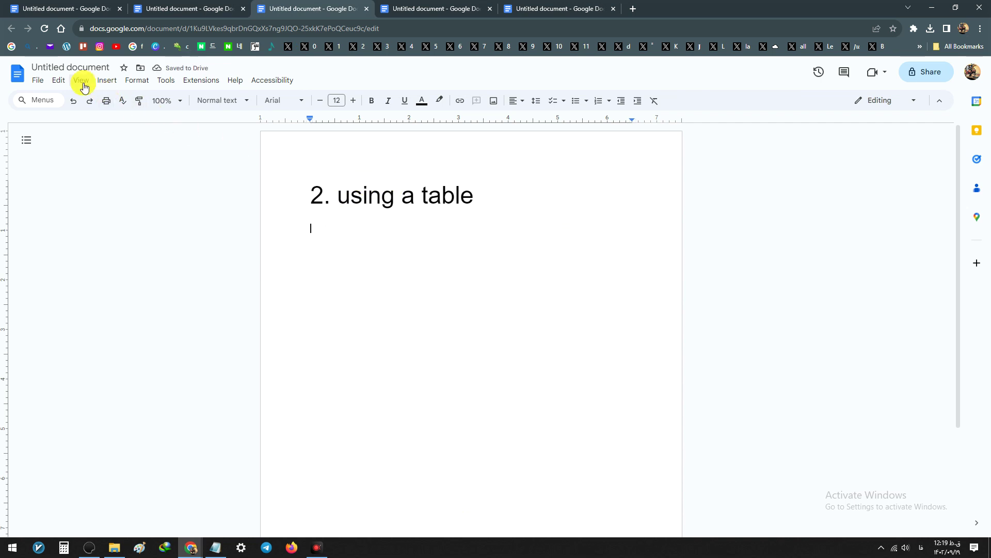
click(108, 85)
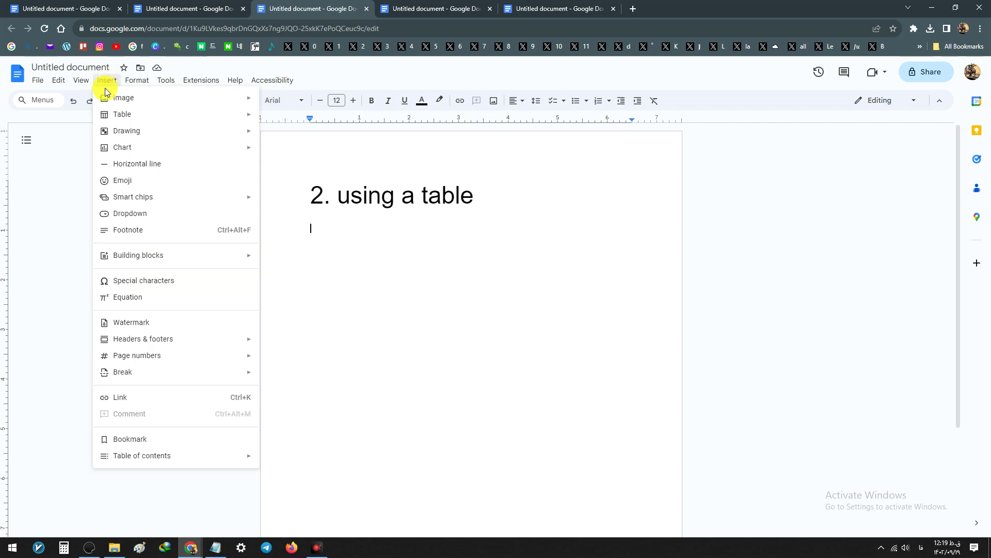
mouse_move(138, 117)
mouse_move(287, 127)
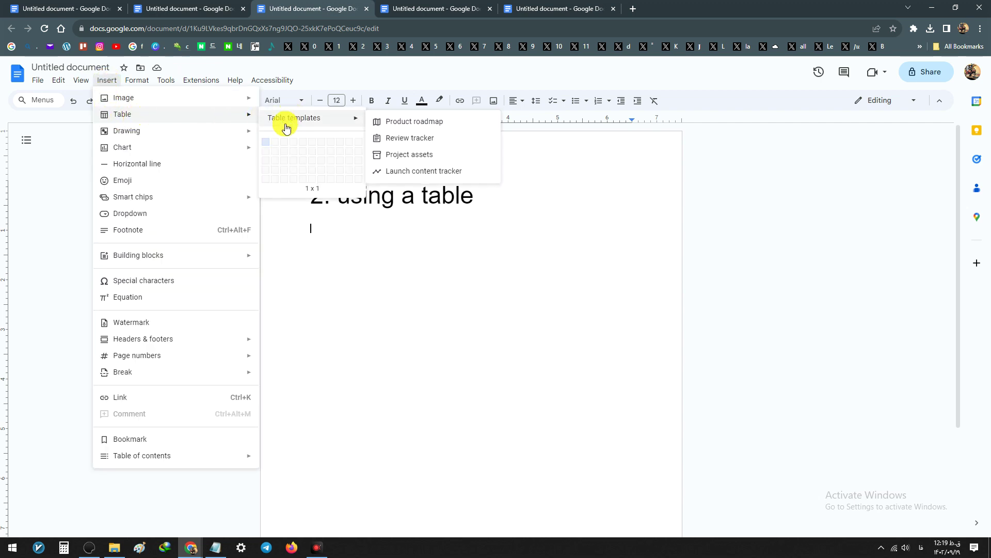
click(265, 141)
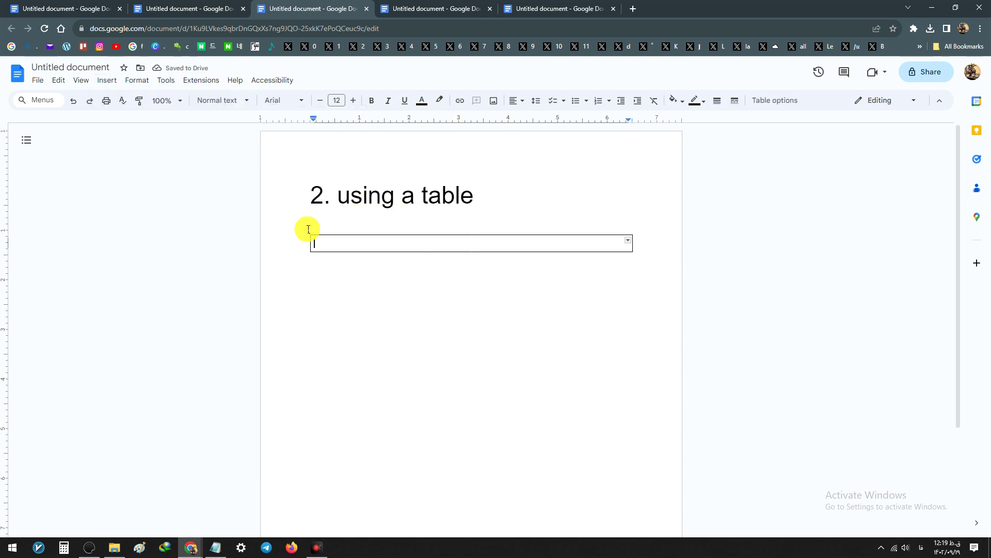
Set the single-cell table's border to 3 pt and colour it red
click(138, 81)
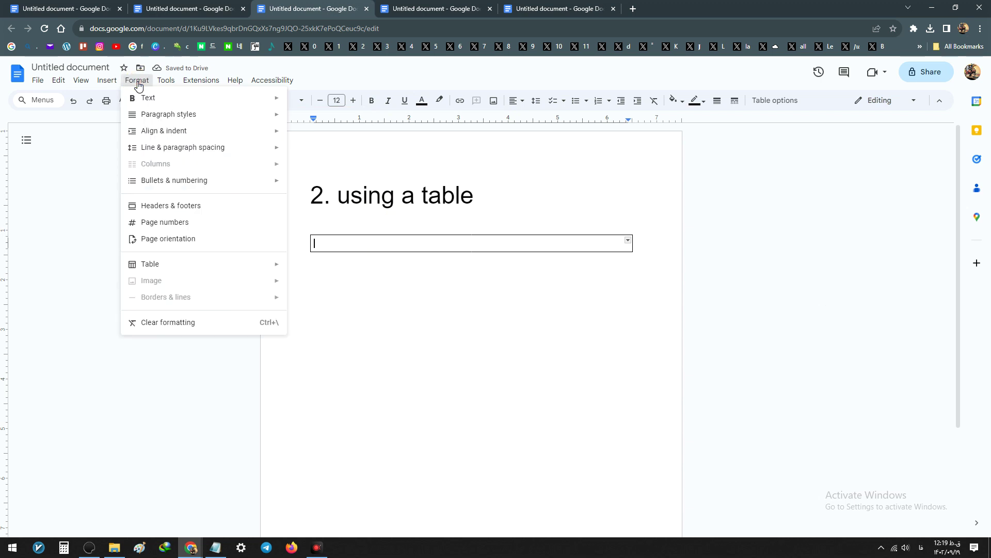
mouse_move(156, 269)
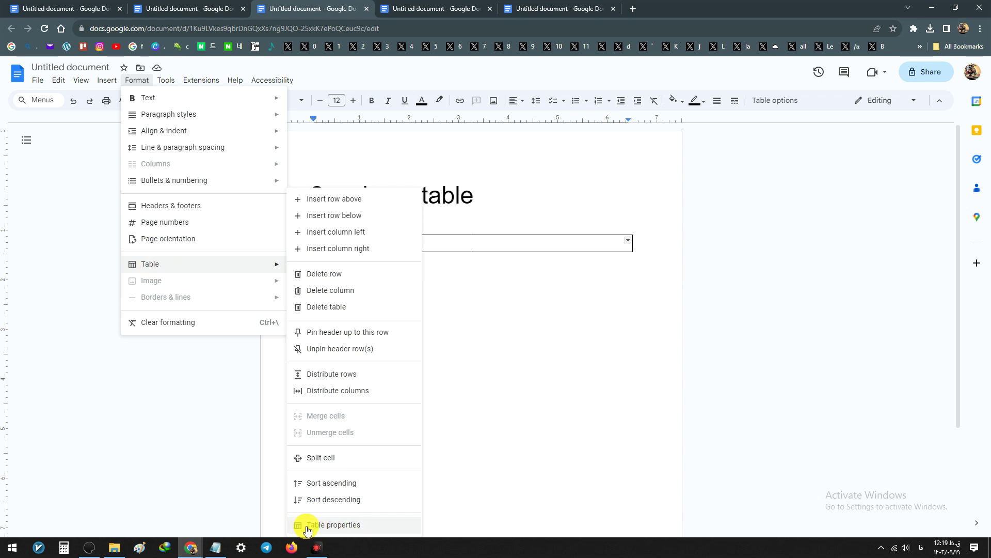
click(347, 531)
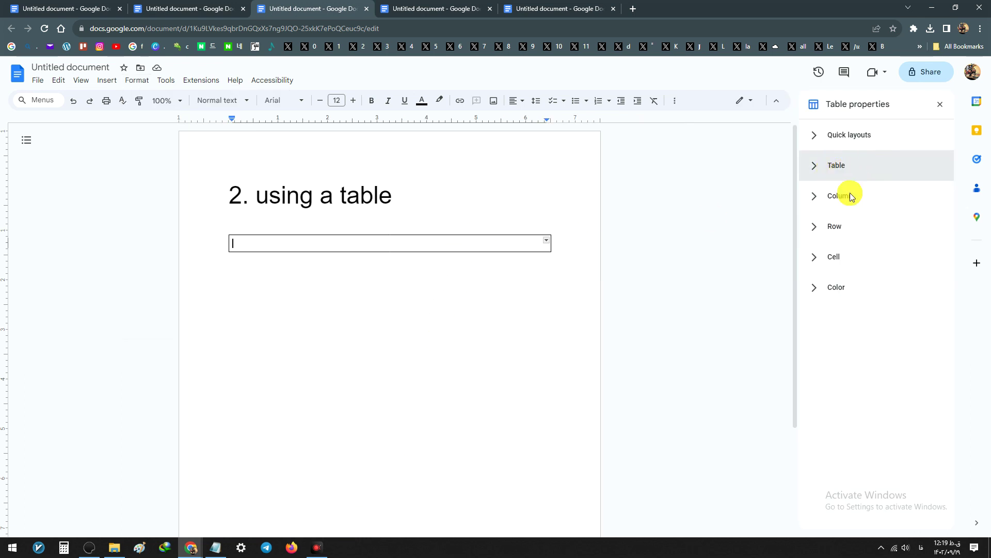
click(844, 294)
click(867, 339)
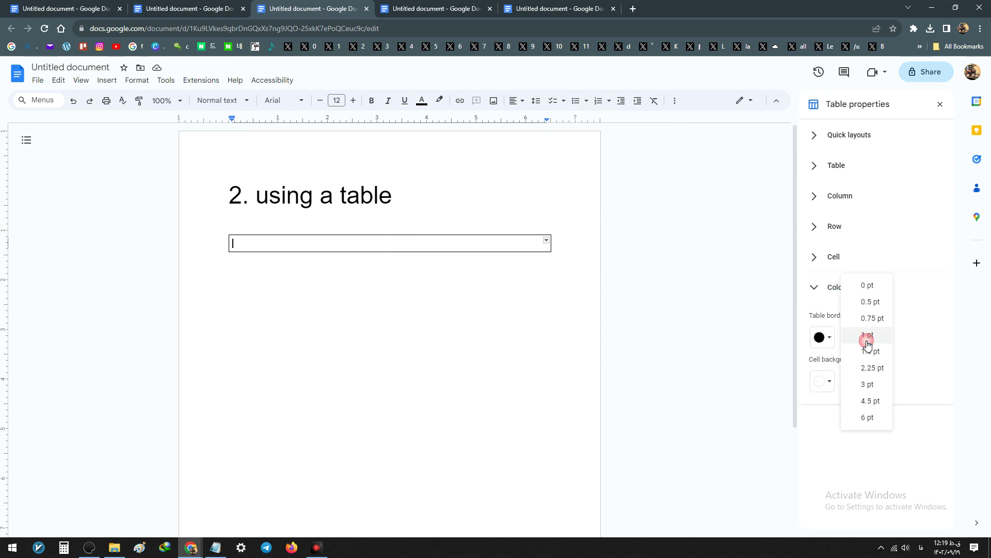
click(870, 384)
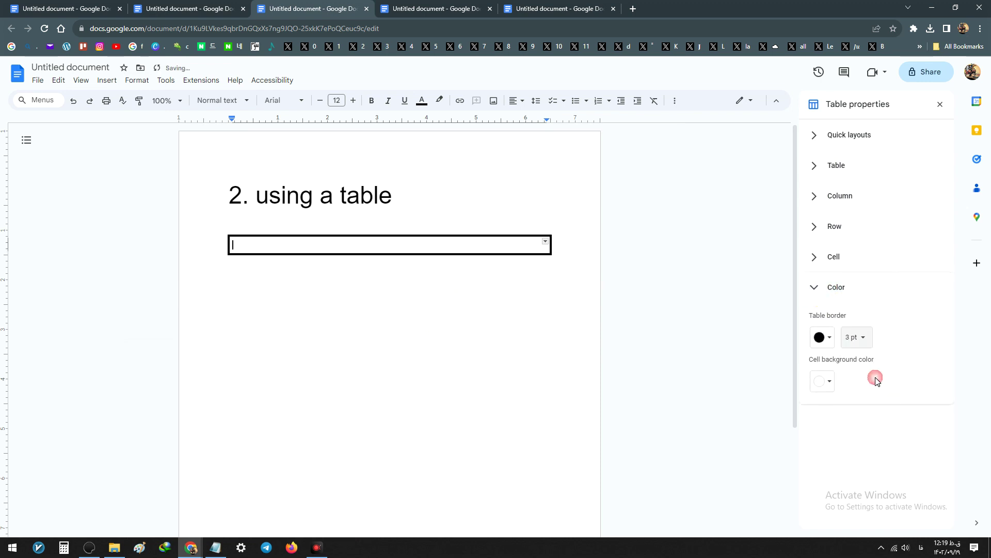
click(826, 341)
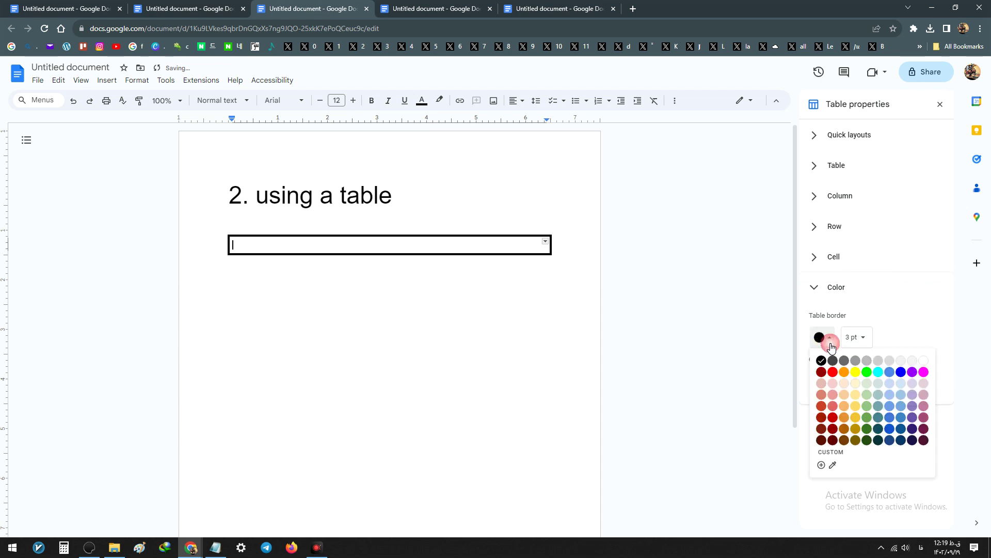
click(832, 372)
Fill the table cell with blank lines until its frame runs down the whole page and onto the second page
click(380, 245)
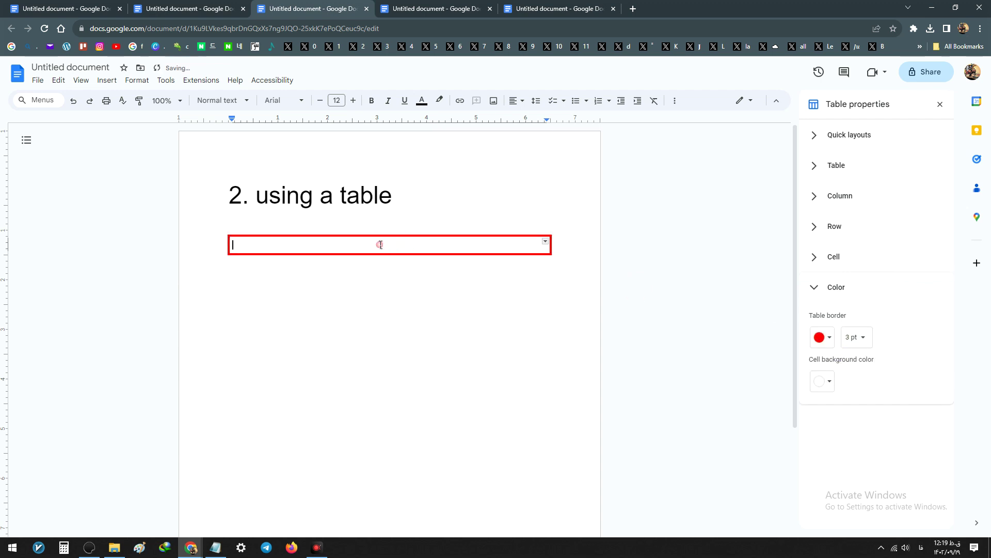
key(Return)
key(Return)
key(Return)
key(Return)
key(Return)
key(Return)
key(Return)
key(Return)
key(Return)
key(Return)
key(Return)
key(Return)
key(Return)
key(Return)
key(Return)
key(Return)
key(Return)
key(Return)
key(Return)
key(Return)
key(Return)
key(Return)
key(Return)
key(Return)
key(Return)
key(Return)
key(Return)
key(Return)
key(Return)
key(Return)
key(Return)
key(Return)
key(Return)
key(Return)
key(Return)
key(Return)
key(Return)
key(Return)
key(Return)
key(Return)
key(Return)
key(Return)
key(Return)
key(Return)
key(Return)
key(Return)
key(Return)
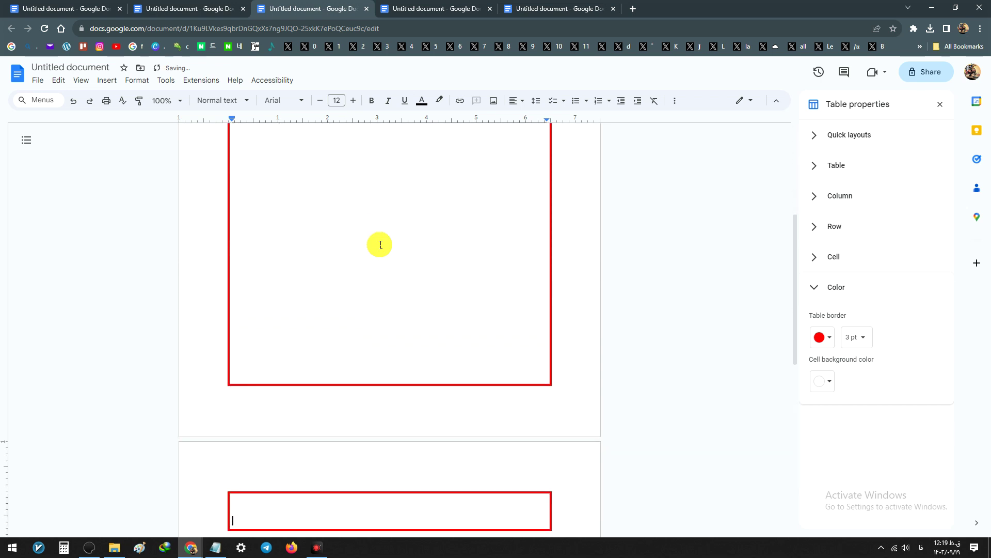
scroll(381, 244, up, 6)
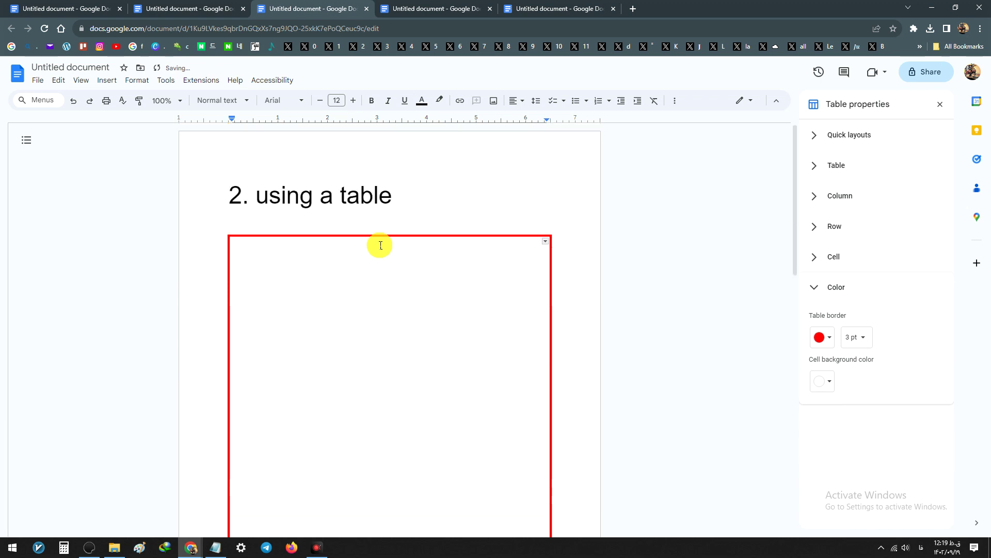
Copy the Lorem Ipsum paragraph from the "1.Using Drawing" document and paste it near the start of the red-bordered table cell
click(335, 265)
click(184, 5)
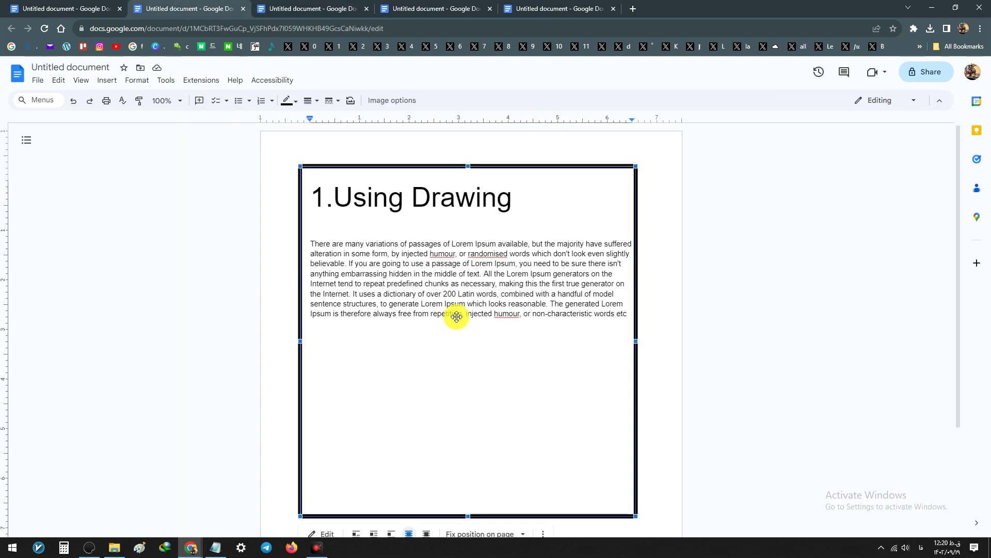
drag(624, 314, 312, 240)
right_click(443, 257)
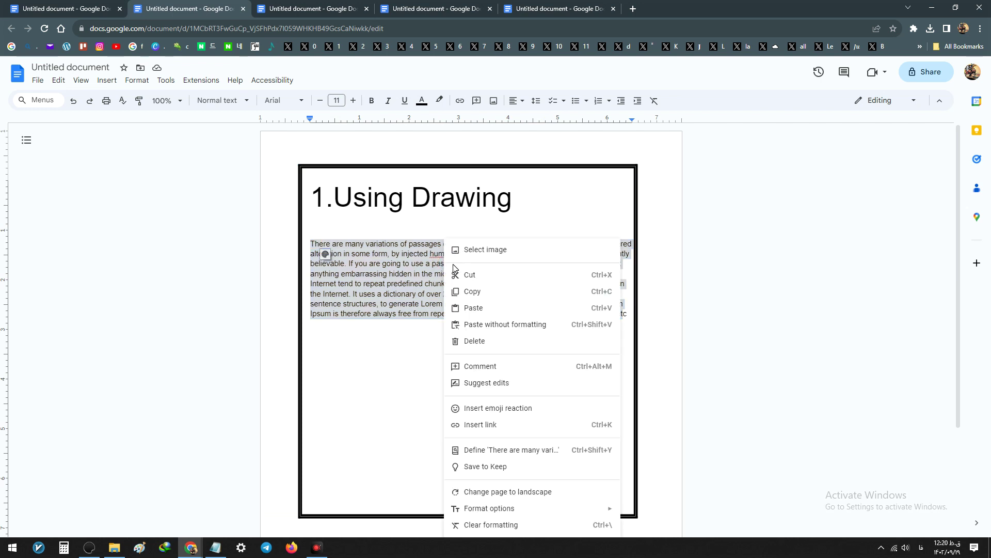
click(463, 290)
click(341, 6)
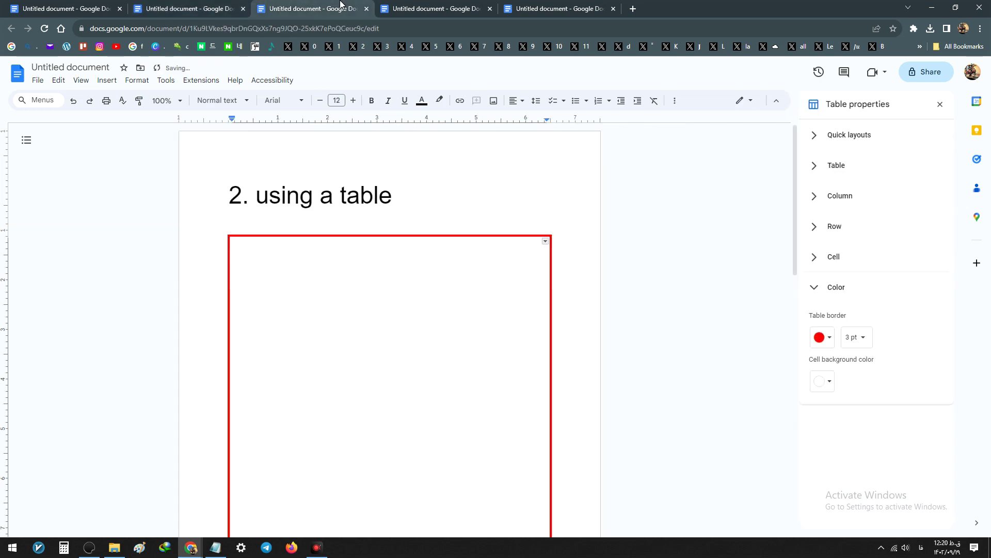
right_click(354, 281)
click(376, 228)
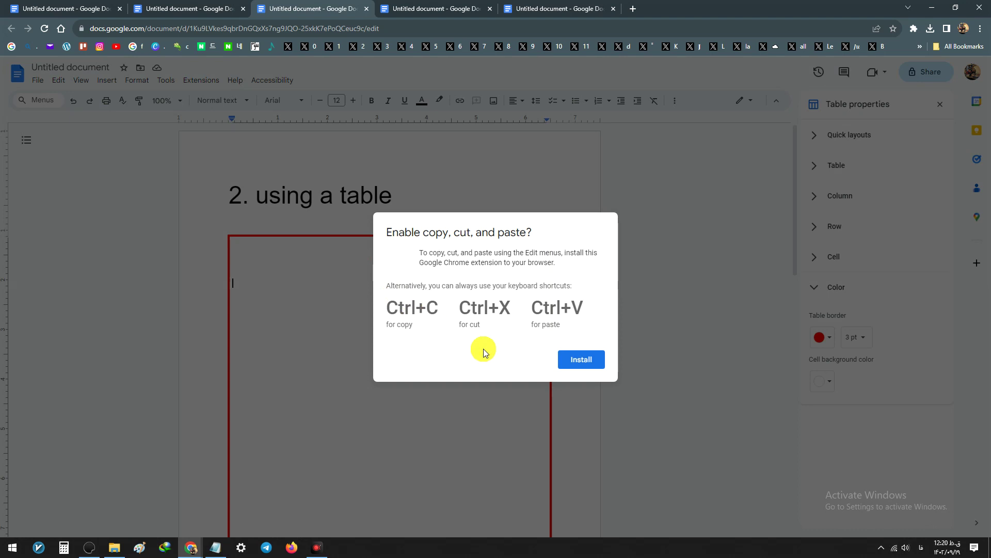
click(594, 230)
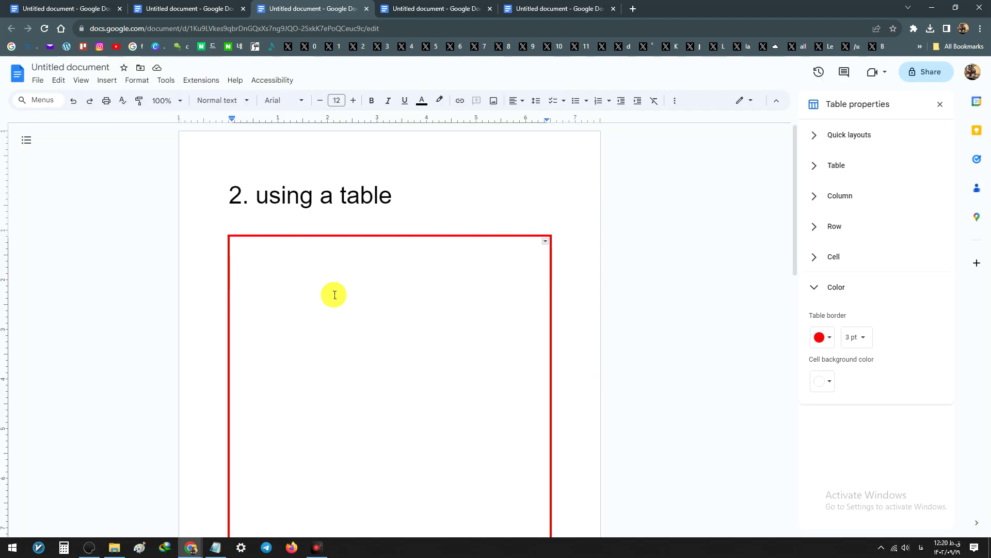
key(ctrl+v)
Delete three blank lines above the pasted paragraph in the table cell and check the frame on both pages
click(322, 245)
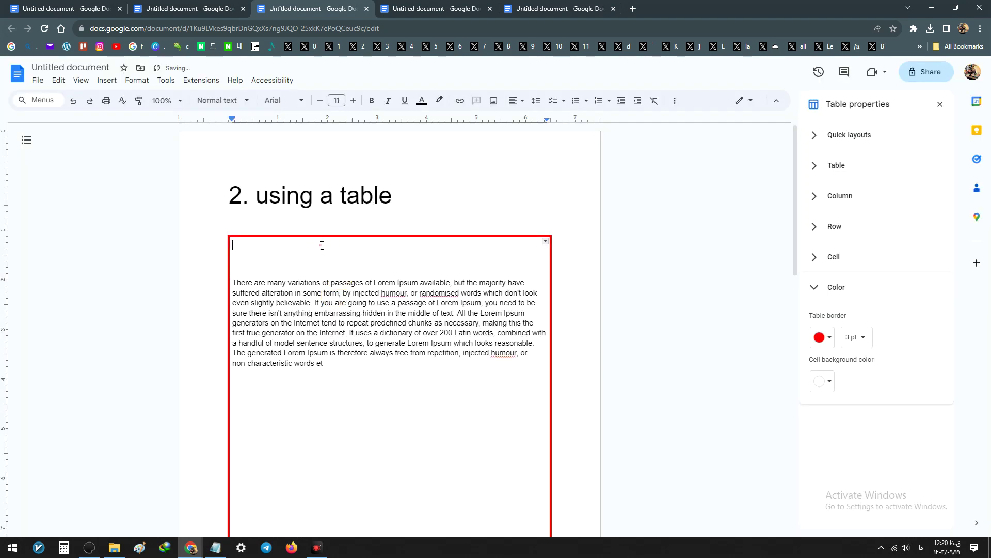
key(Delete)
key(Delete)
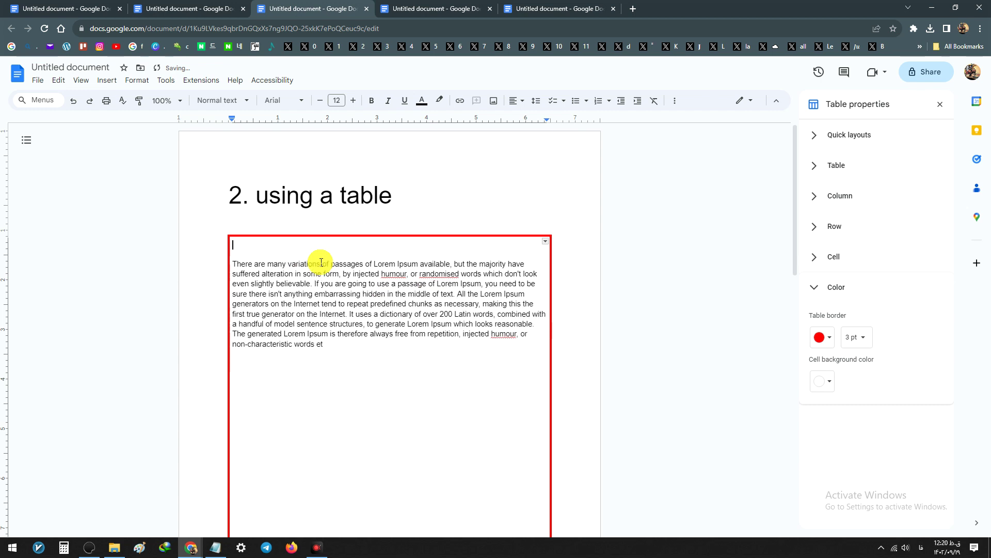
key(Delete)
scroll(387, 328, down, 10)
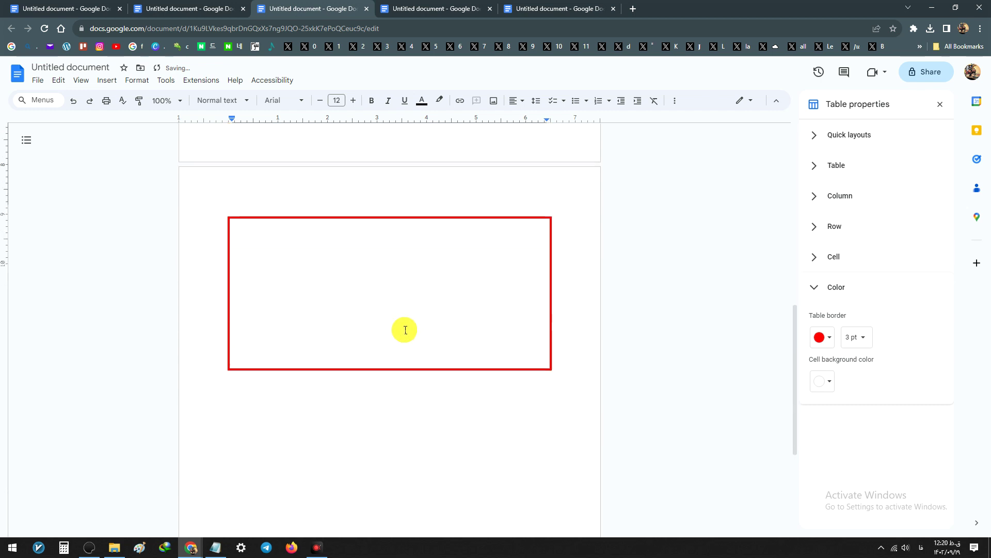
scroll(400, 343, up, 10)
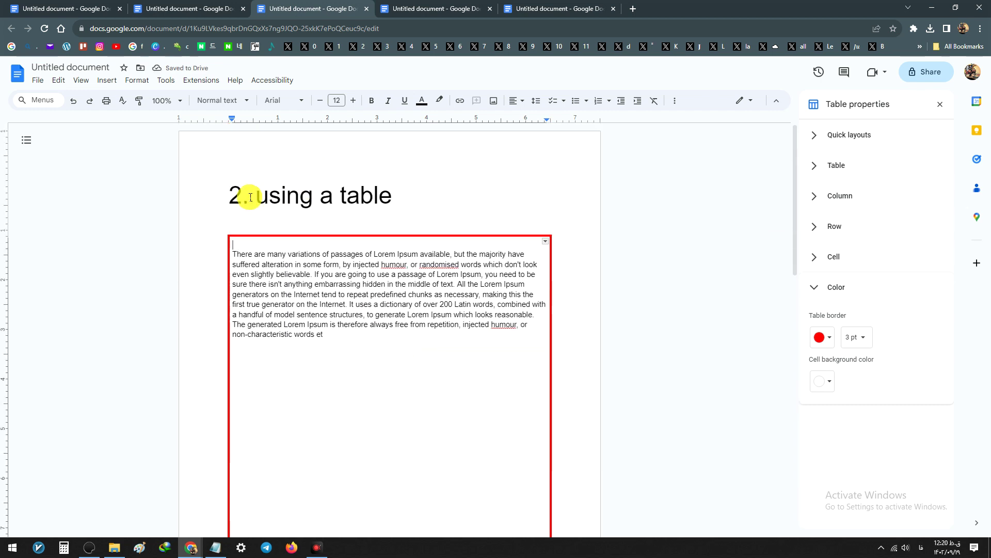
In the "3. Borders Around a Paragraph" document, apply top, bottom, left, right and between borders, 1 pt black with 2 pt padding, to the second paragraph
click(425, 6)
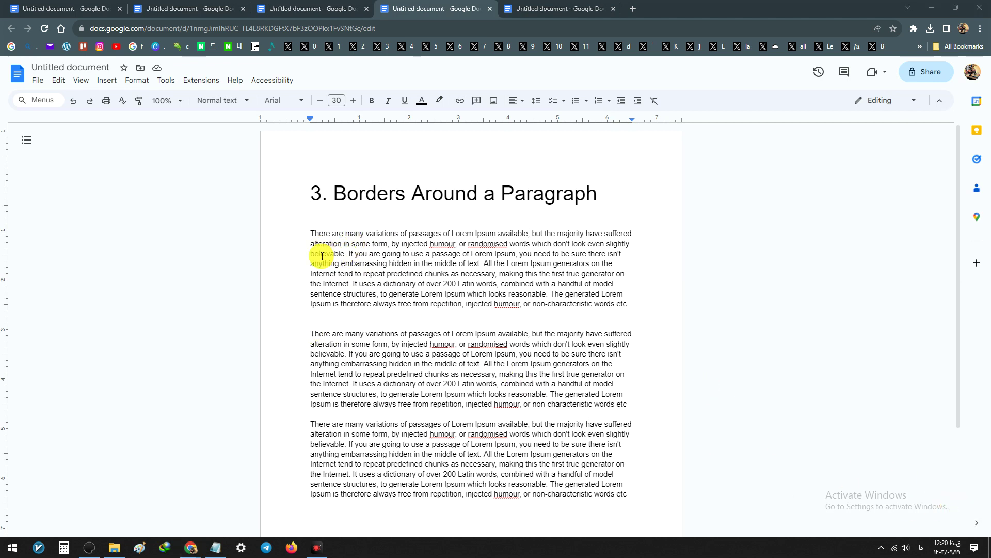
click(297, 329)
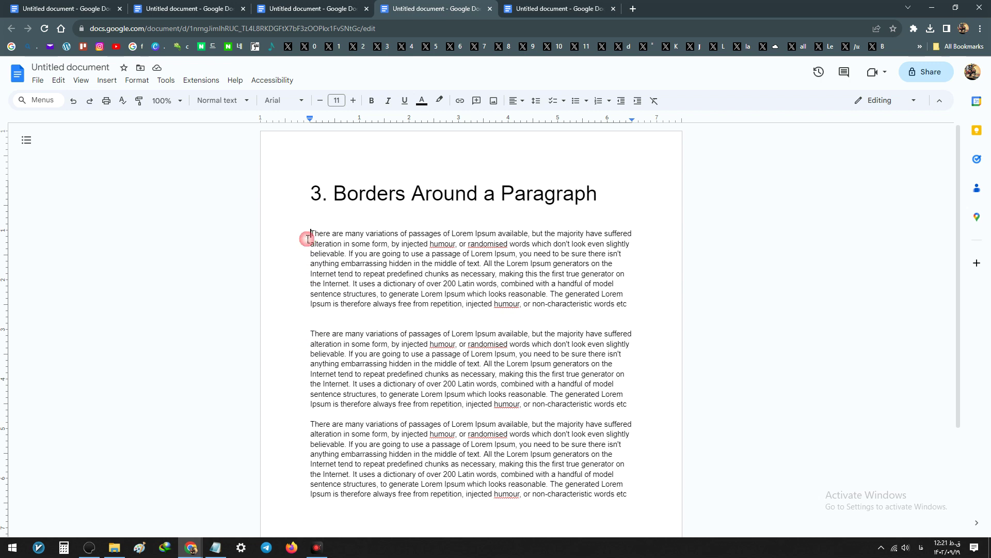
click(304, 331)
click(304, 230)
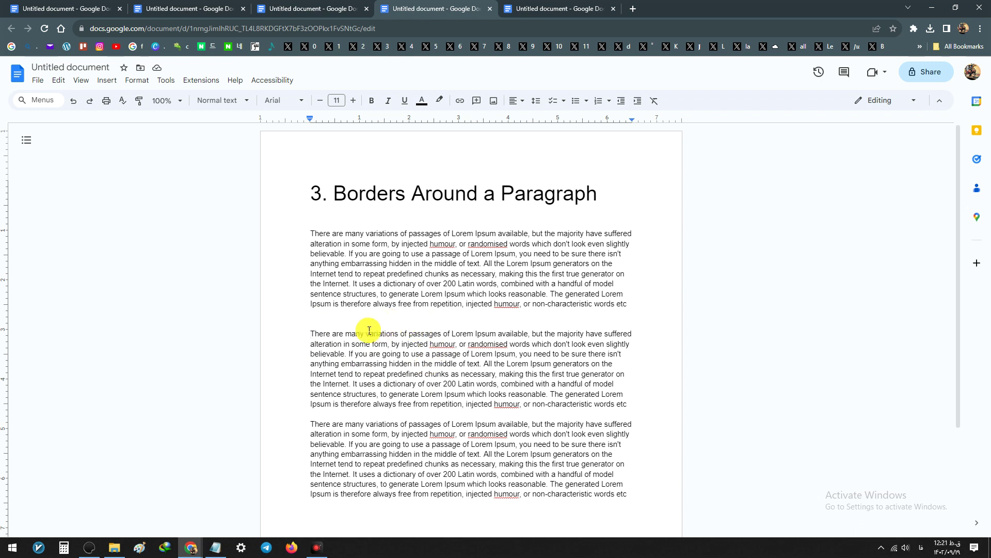
click(139, 82)
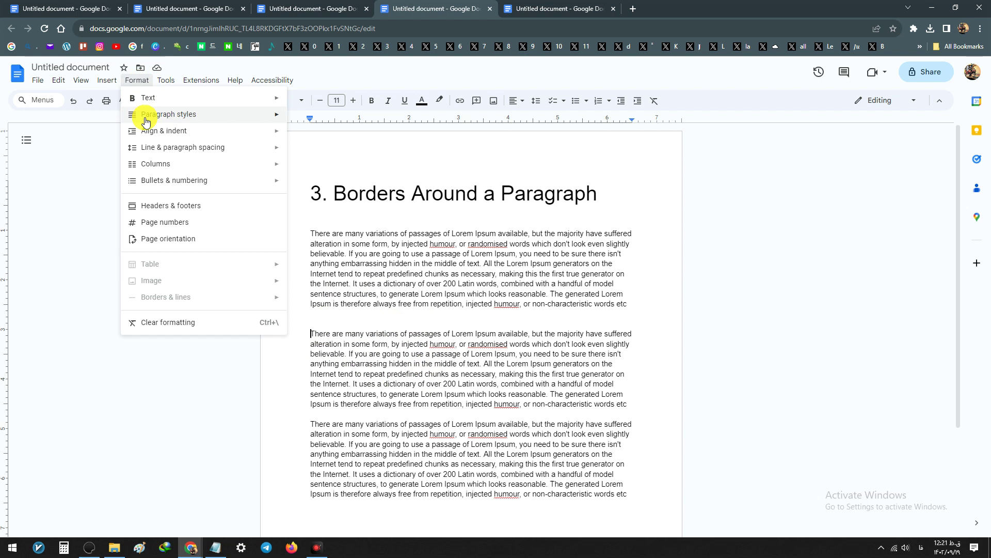
mouse_move(151, 121)
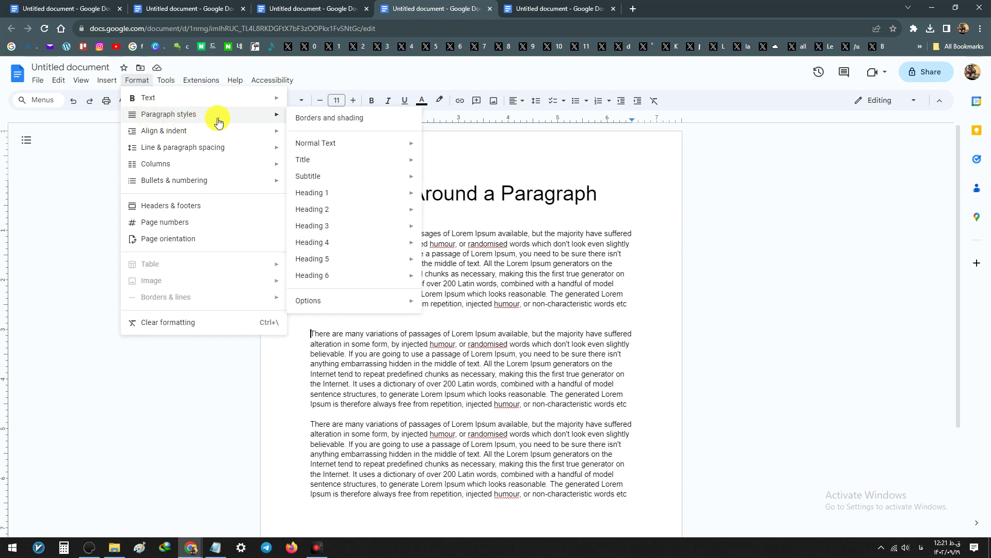
click(346, 128)
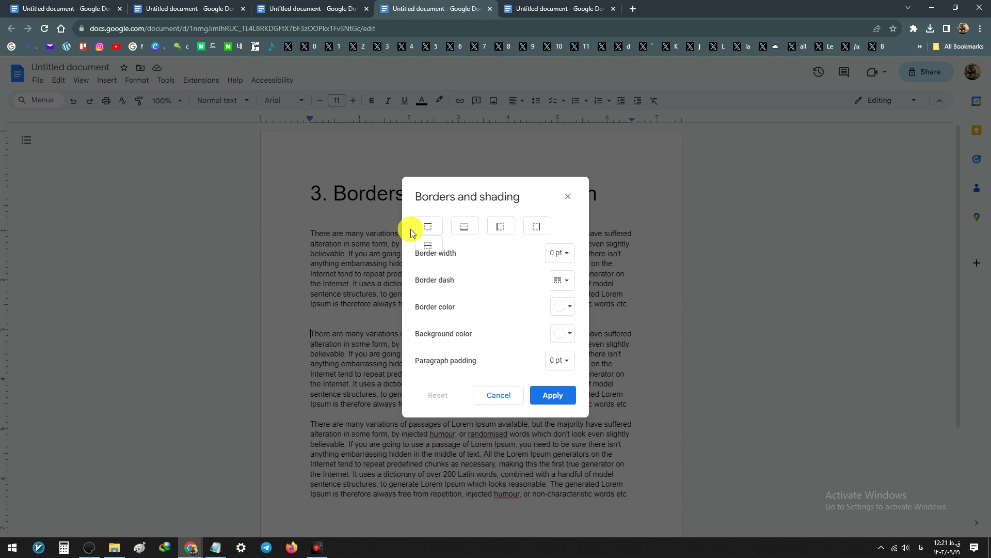
click(467, 231)
click(501, 227)
click(537, 232)
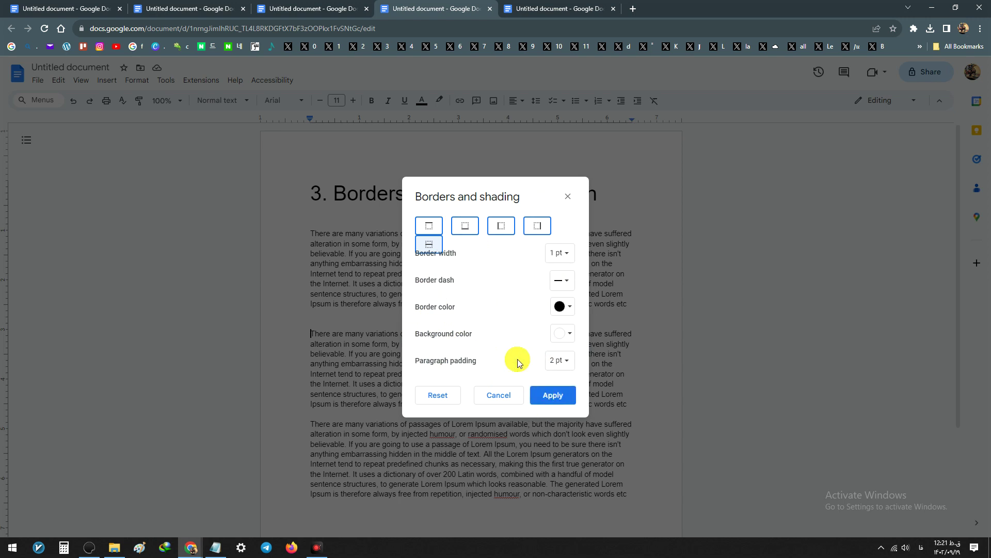
click(553, 395)
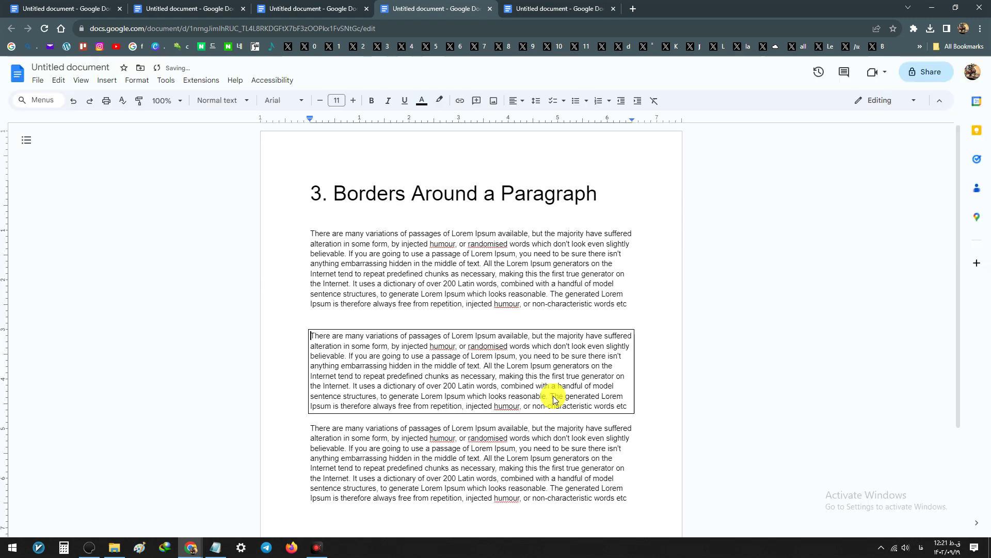
scroll(656, 250, down, 2)
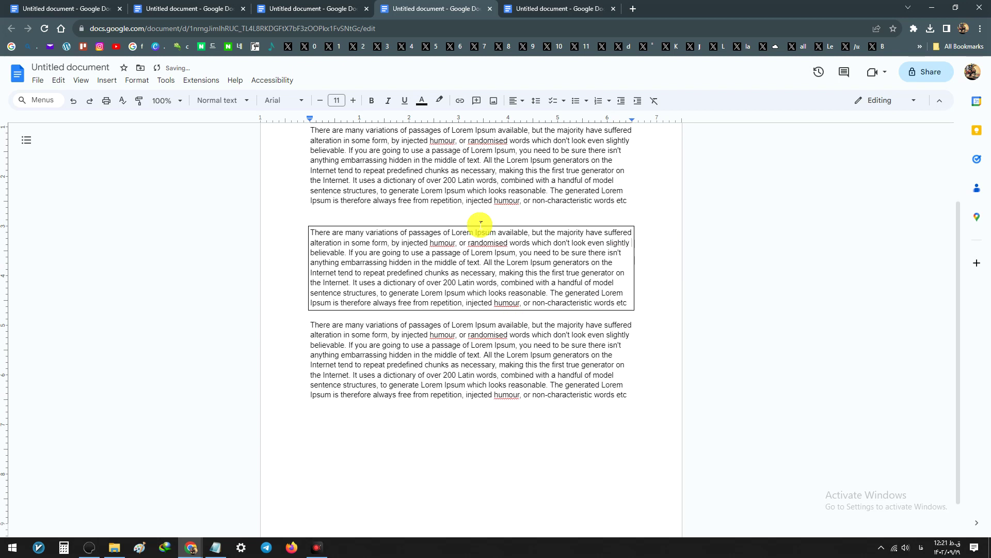
scroll(403, 320, up, 2)
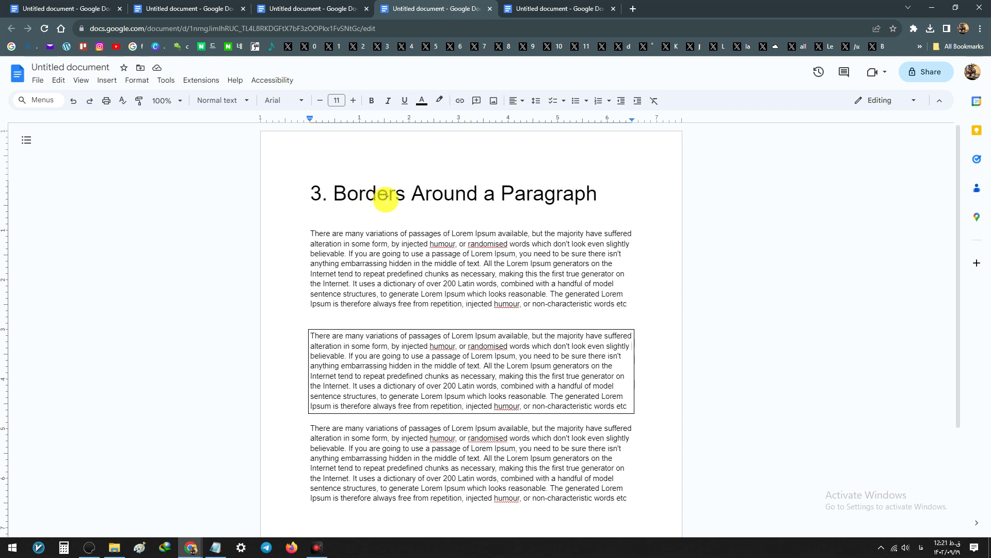
In the "4. Borders Around an Image" document, add a 3 pt border to the Google logo image
click(534, 5)
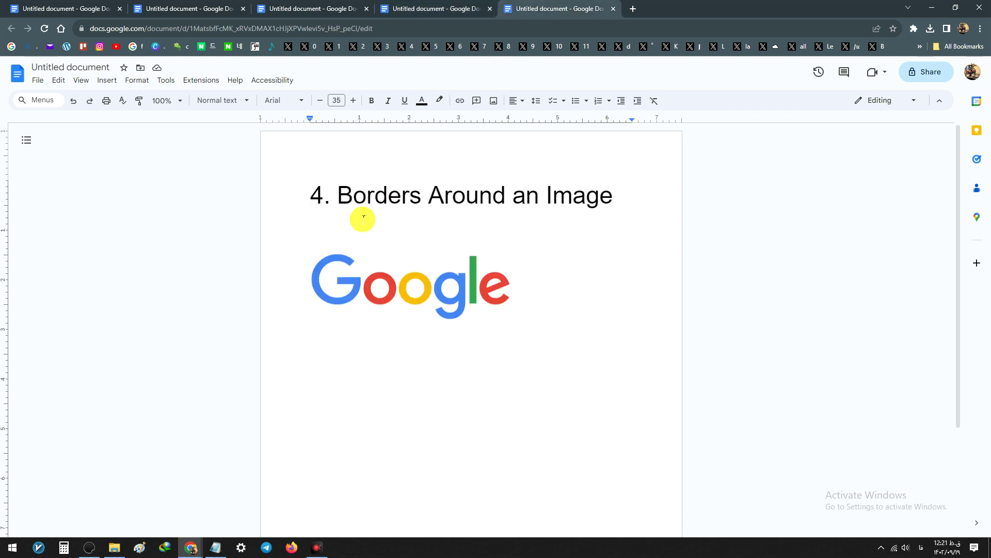
click(402, 287)
click(403, 223)
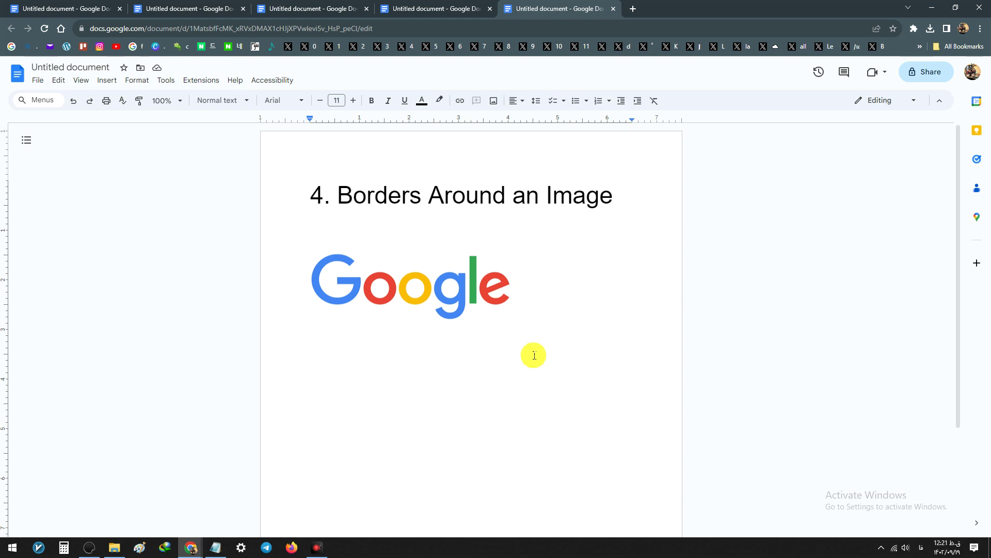
click(431, 291)
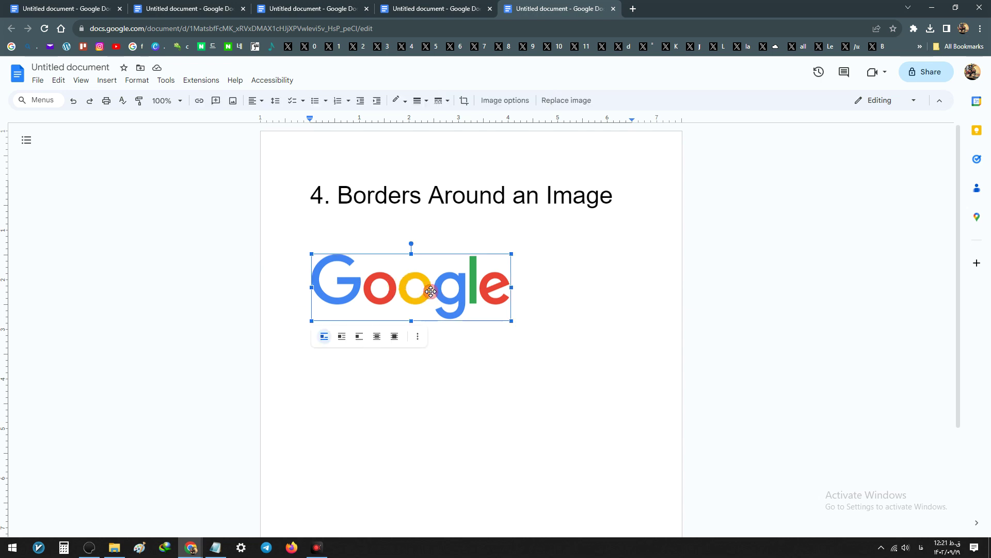
click(423, 101)
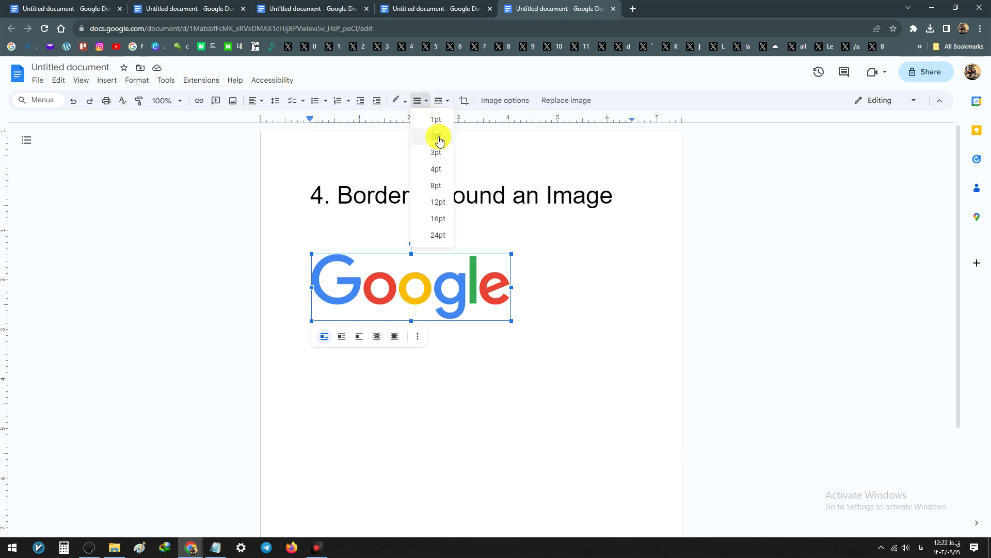
click(437, 153)
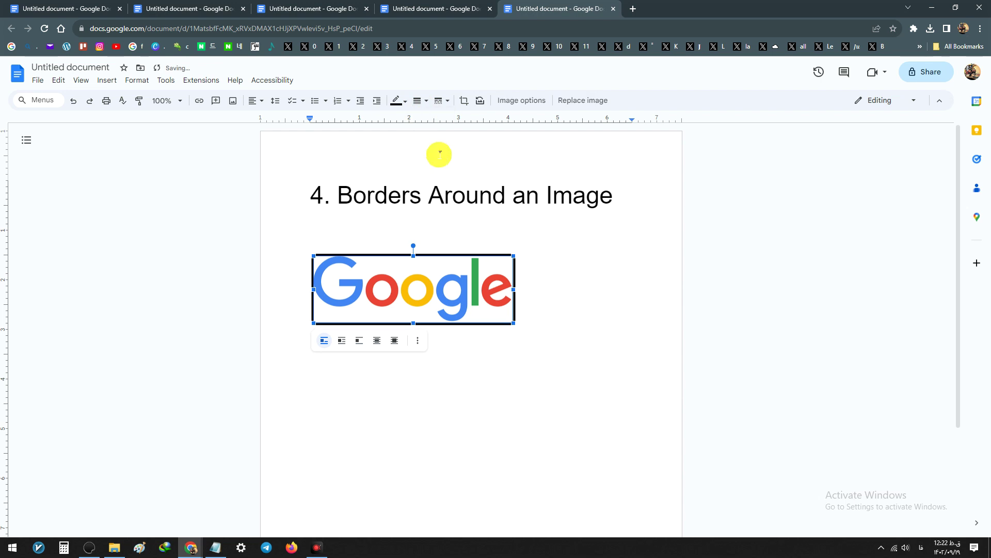
click(481, 223)
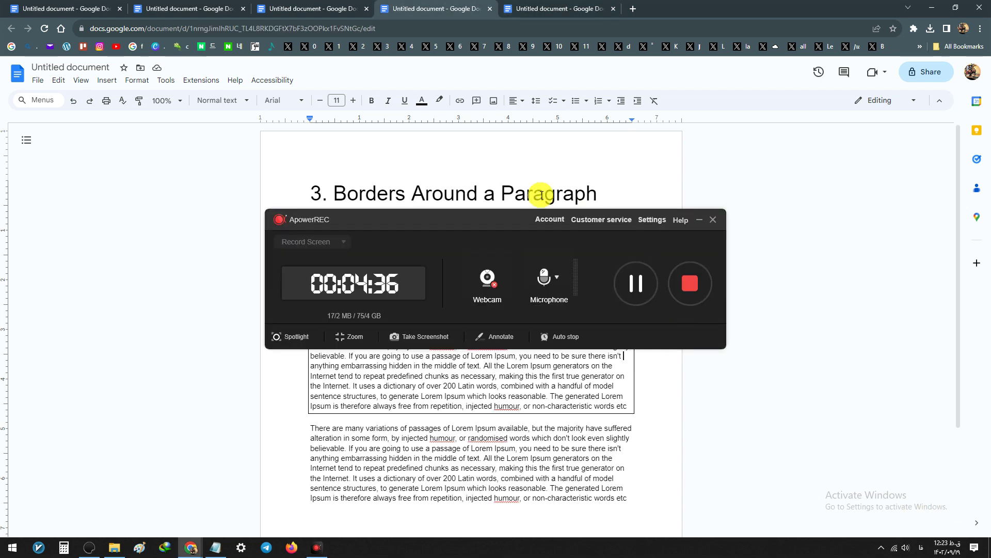
click(699, 219)
click(553, 6)
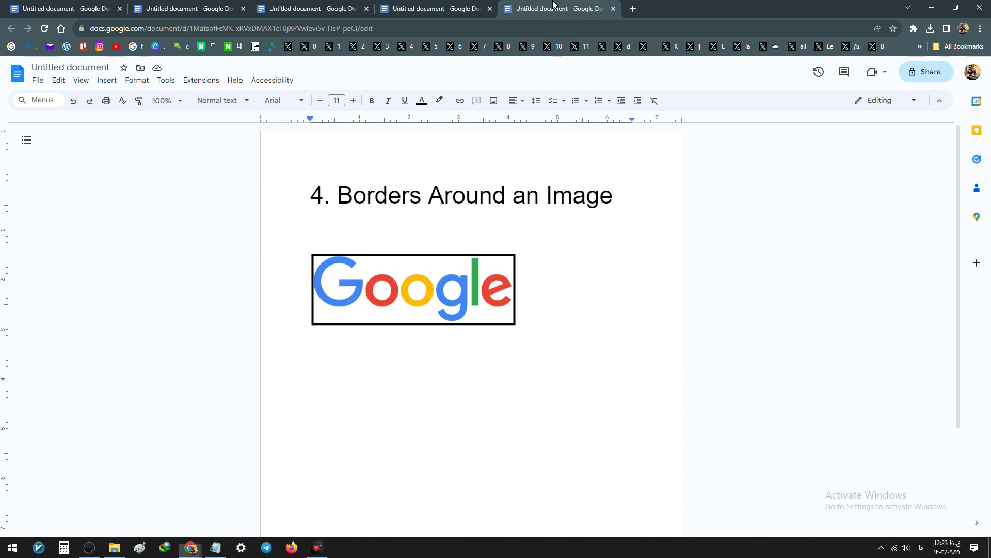